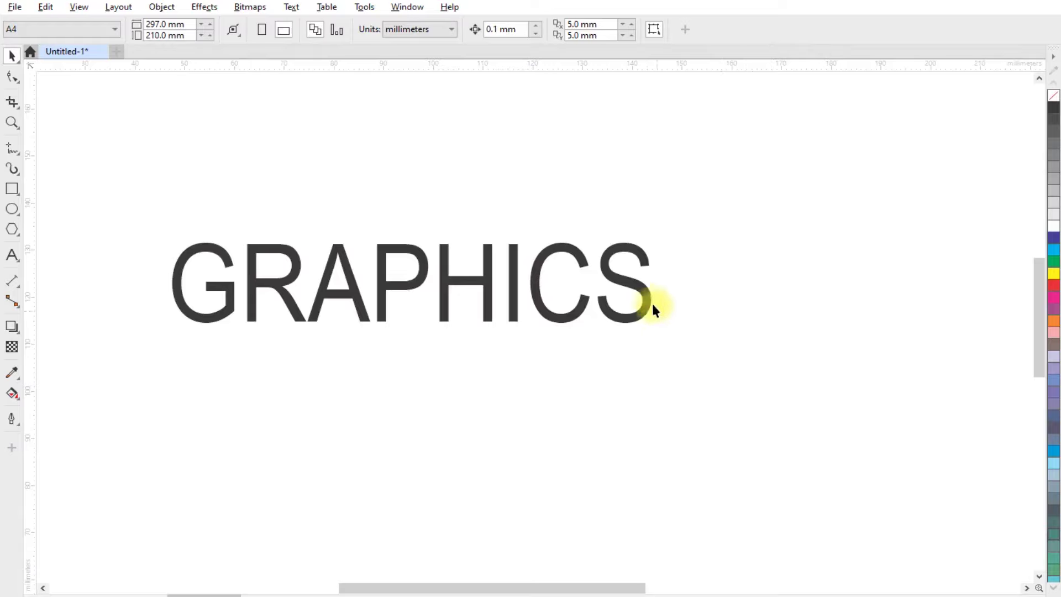
- Change the GRAPHICS text font to Arial Black and recentre it on the page
{"action": "left_click_drag", "start_coordinate": [640, 287], "coordinate": [686, 287]}
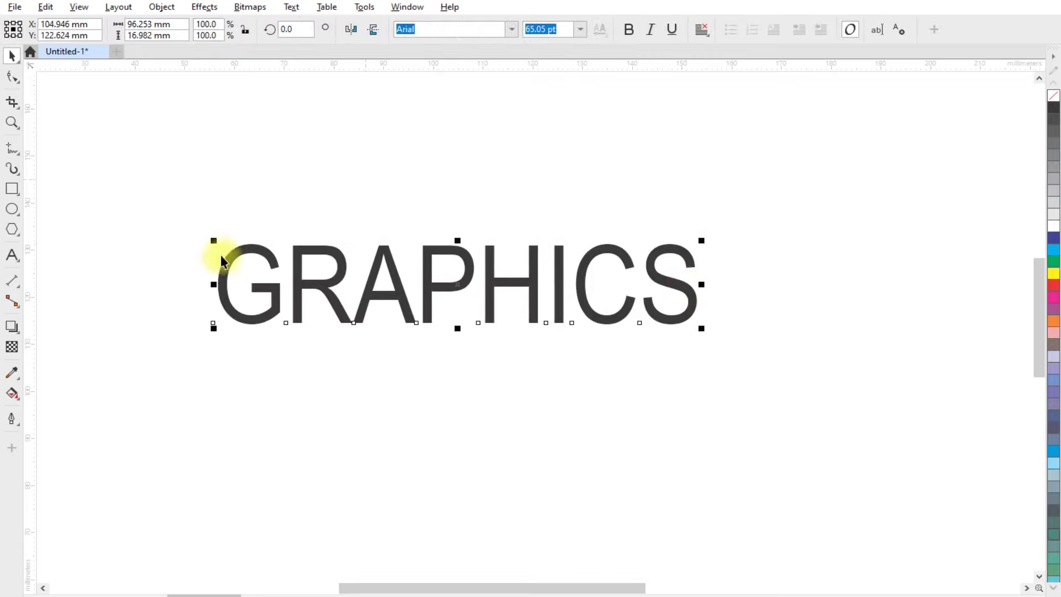
{"action": "left_click_drag", "start_coordinate": [627, 314], "coordinate": [630, 325]}
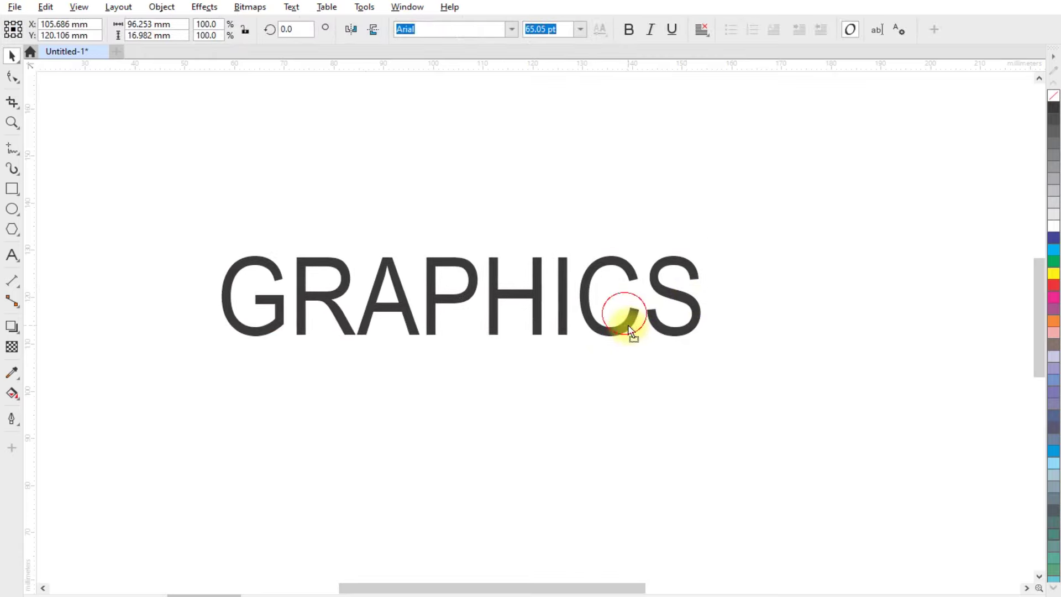
{"action": "left_click_drag", "start_coordinate": [510, 292], "coordinate": [524, 295]}
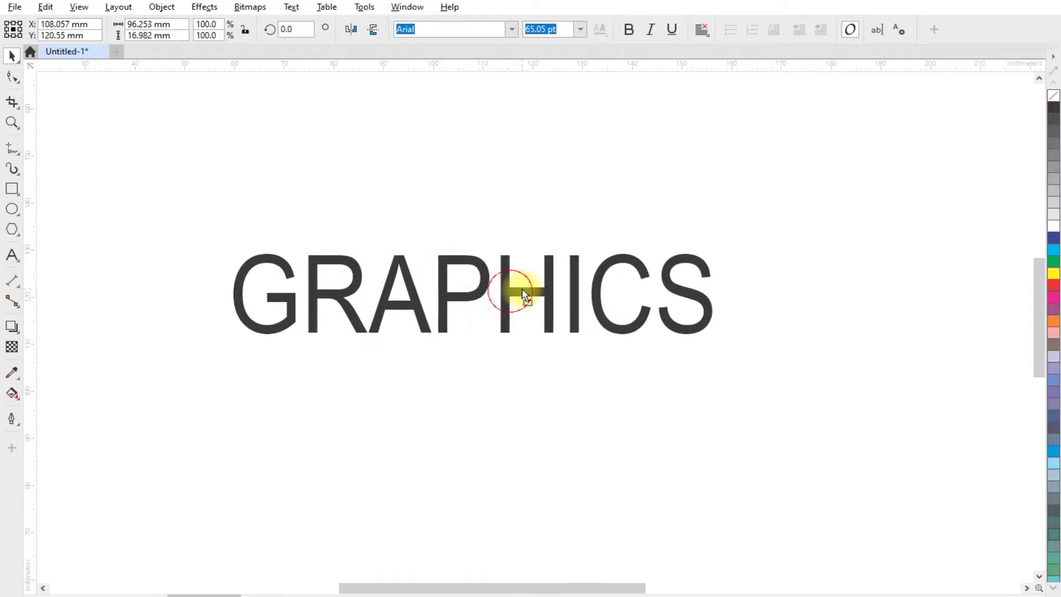
{"action": "left_click", "coordinate": [513, 29]}
{"action": "left_click", "coordinate": [452, 71]}
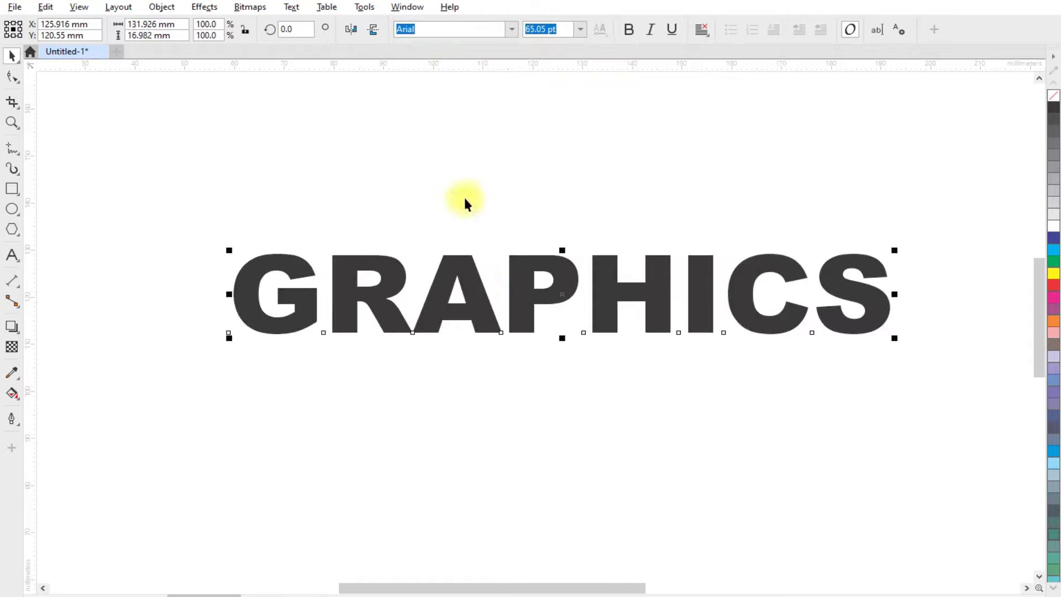
{"action": "left_click_drag", "start_coordinate": [525, 292], "coordinate": [489, 312]}
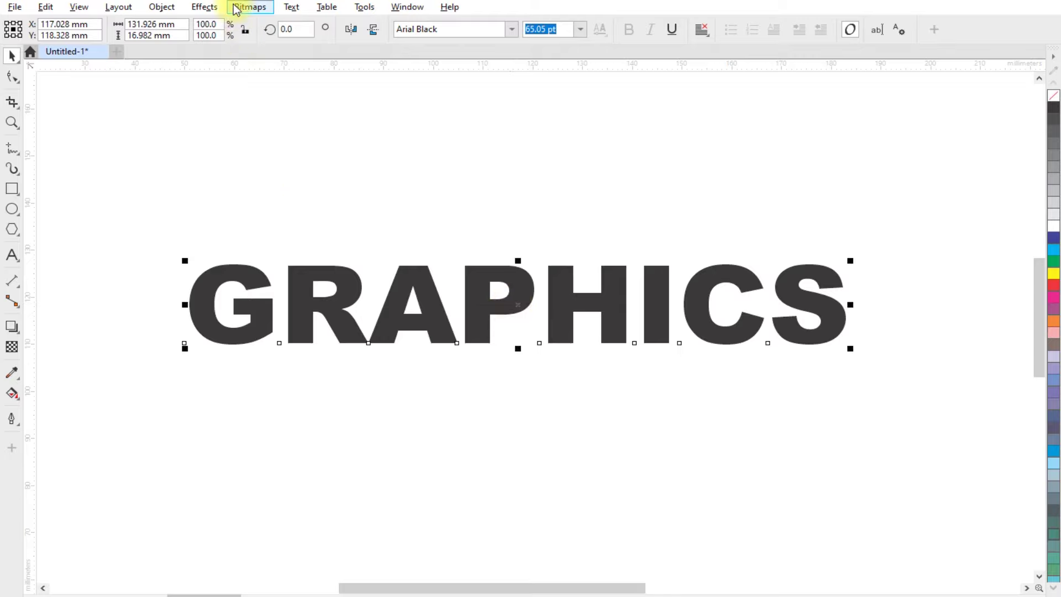
- Convert the GRAPHICS text to a 300 dpi Black and White (1-bit) bitmap
{"action": "left_click_drag", "start_coordinate": [413, 272], "coordinate": [407, 275]}
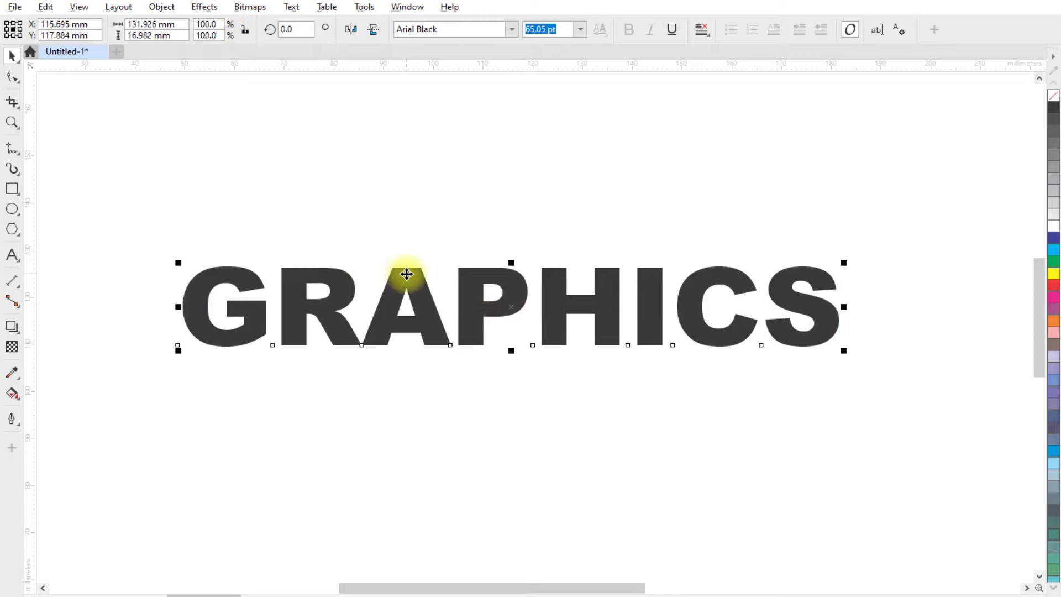
{"action": "left_click", "coordinate": [261, 9]}
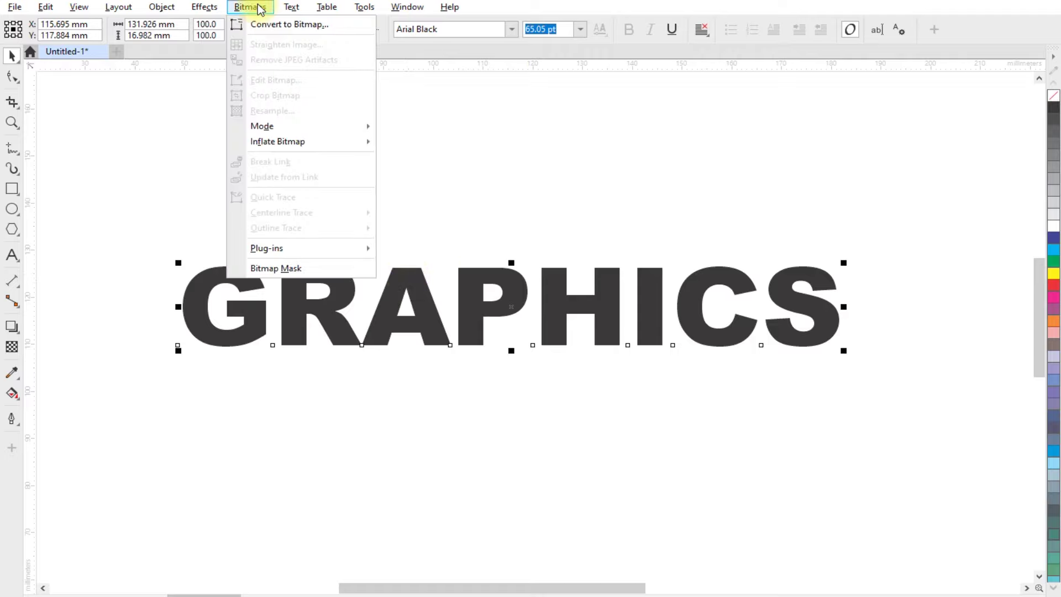
{"action": "left_click", "coordinate": [299, 26]}
{"action": "left_click_drag", "start_coordinate": [563, 207], "coordinate": [552, 82]}
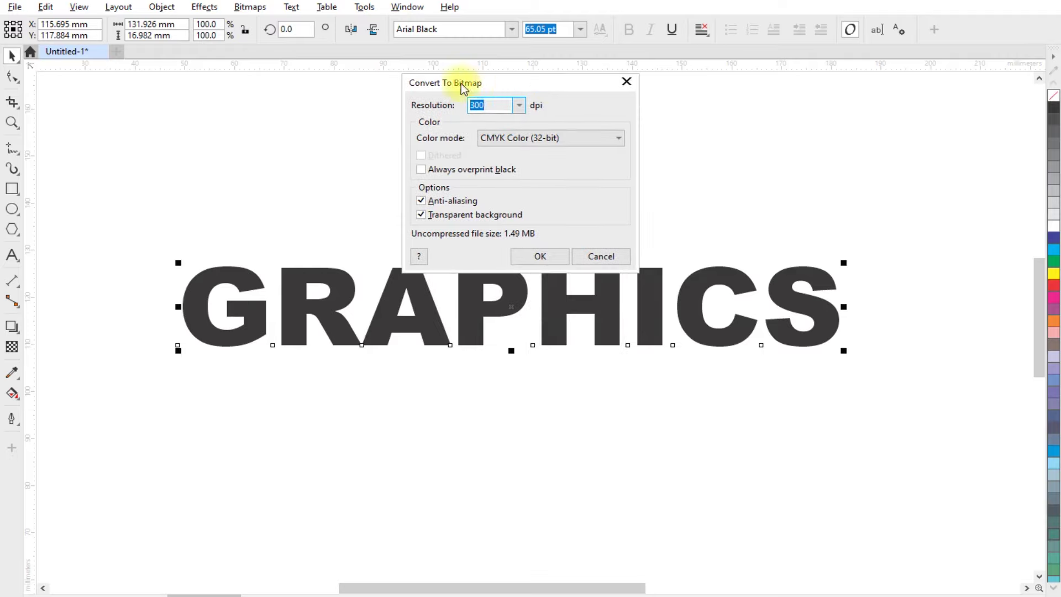
{"action": "left_click", "coordinate": [546, 139]}
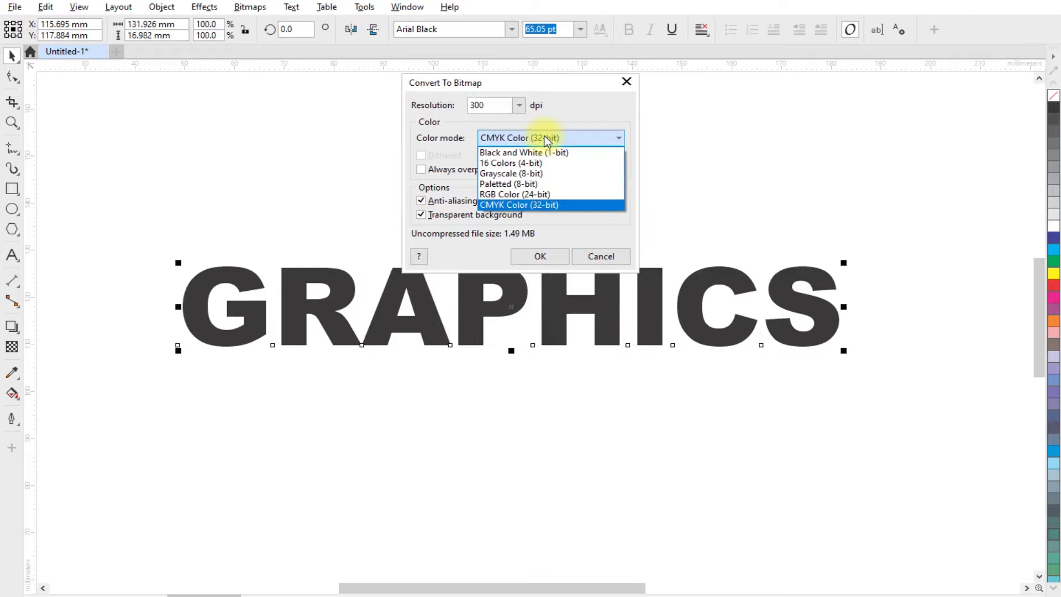
{"action": "left_click", "coordinate": [539, 153]}
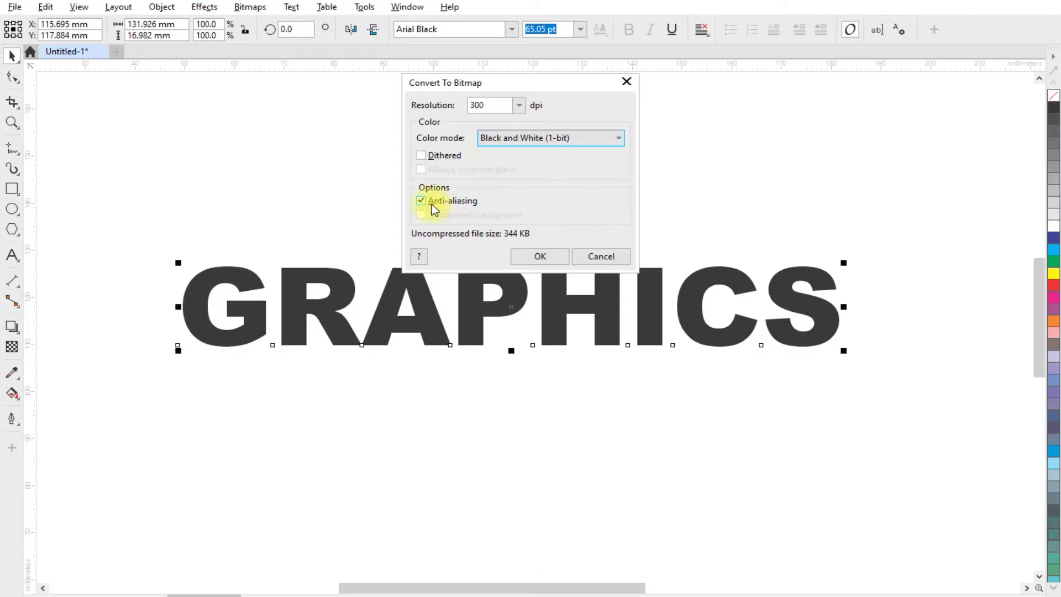
{"action": "left_click", "coordinate": [554, 258]}
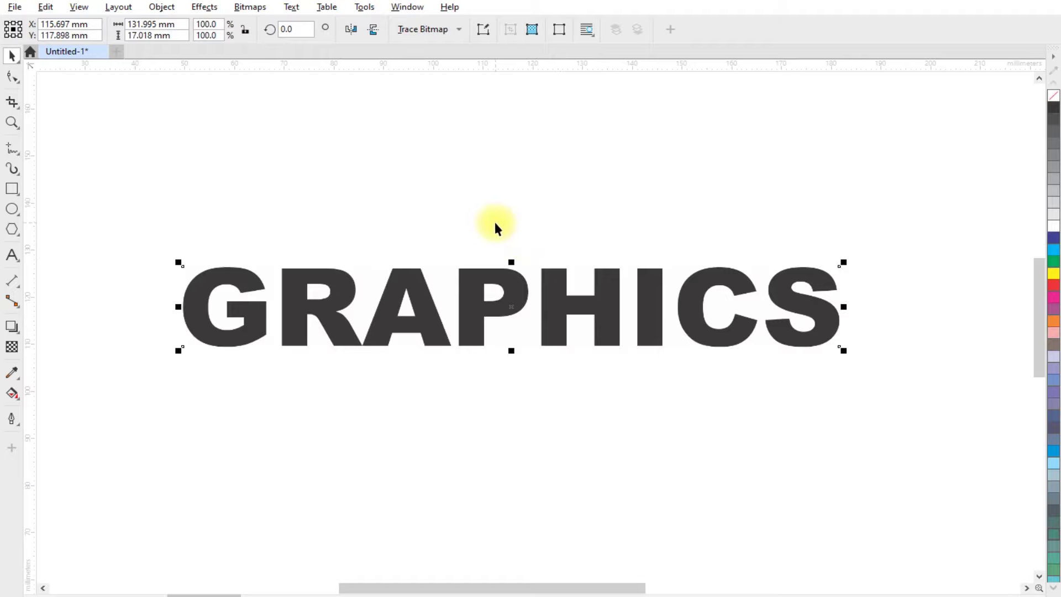
- Apply the Wet Paint distortion to the GRAPHICS bitmap with Wetness 50 and Percent 100
{"action": "scroll", "coordinate": [495, 226], "scroll_direction": "down", "scroll_amount": 1}
{"action": "scroll", "coordinate": [505, 315], "scroll_direction": "up", "scroll_amount": 1}
{"action": "scroll", "coordinate": [501, 276], "scroll_direction": "up", "scroll_amount": 1}
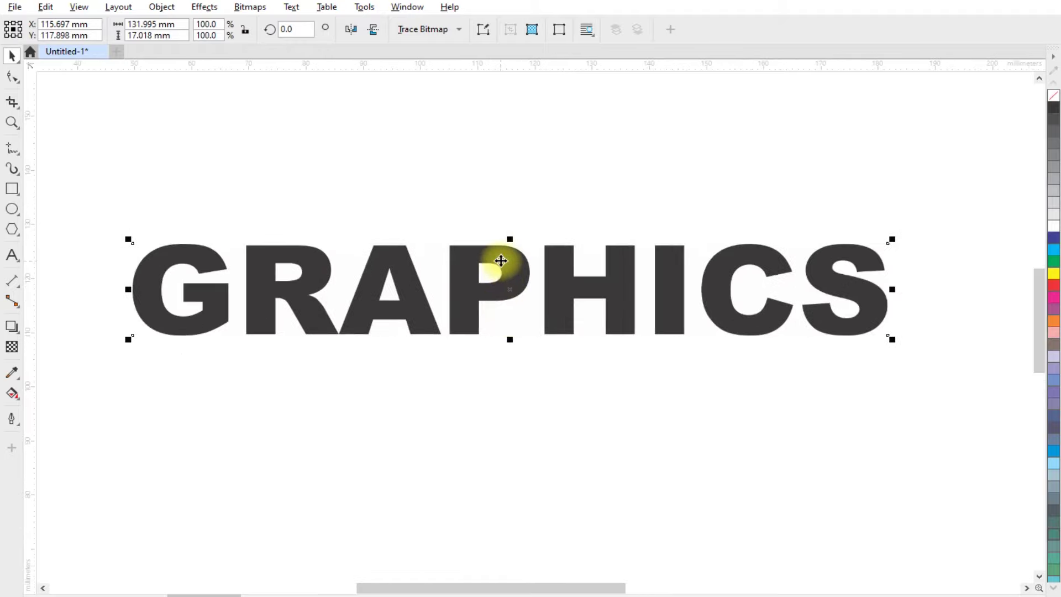
{"action": "scroll", "coordinate": [499, 263], "scroll_direction": "down", "scroll_amount": 1}
{"action": "scroll", "coordinate": [498, 266], "scroll_direction": "up", "scroll_amount": 1}
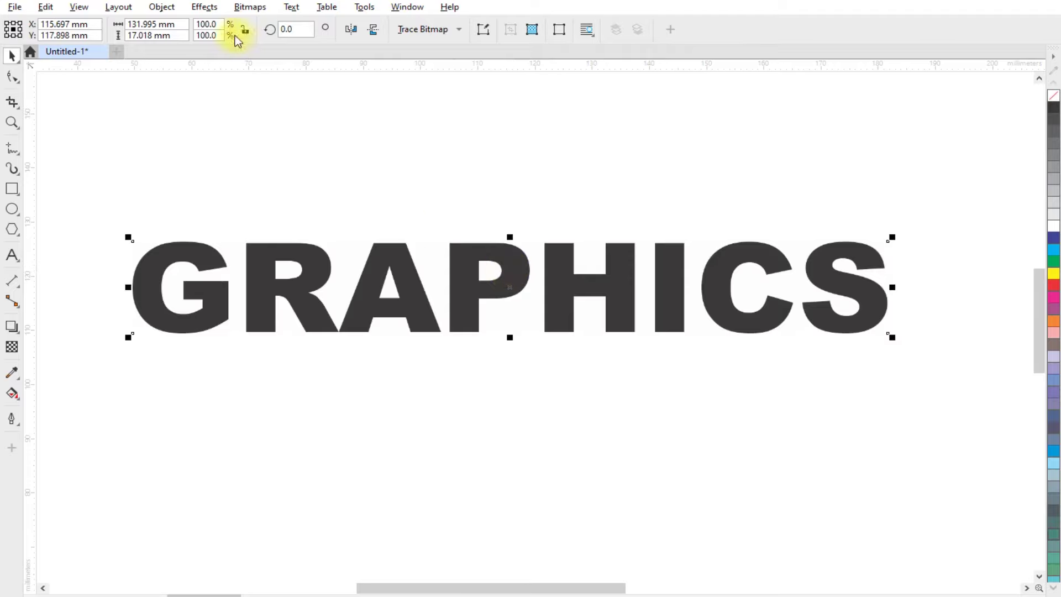
{"action": "left_click", "coordinate": [198, 8]}
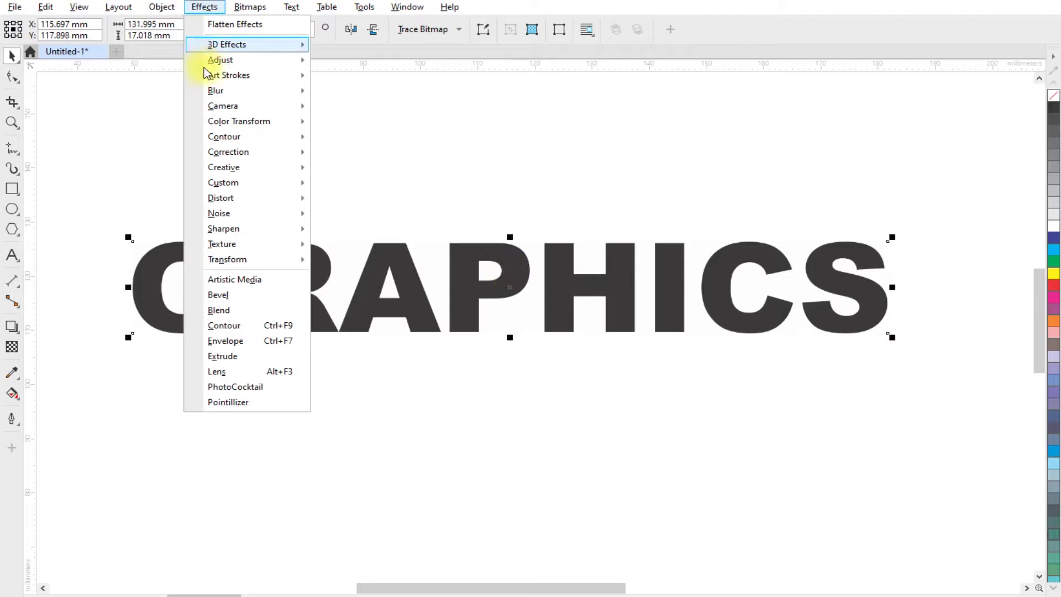
{"action": "mouse_move", "coordinate": [221, 198]}
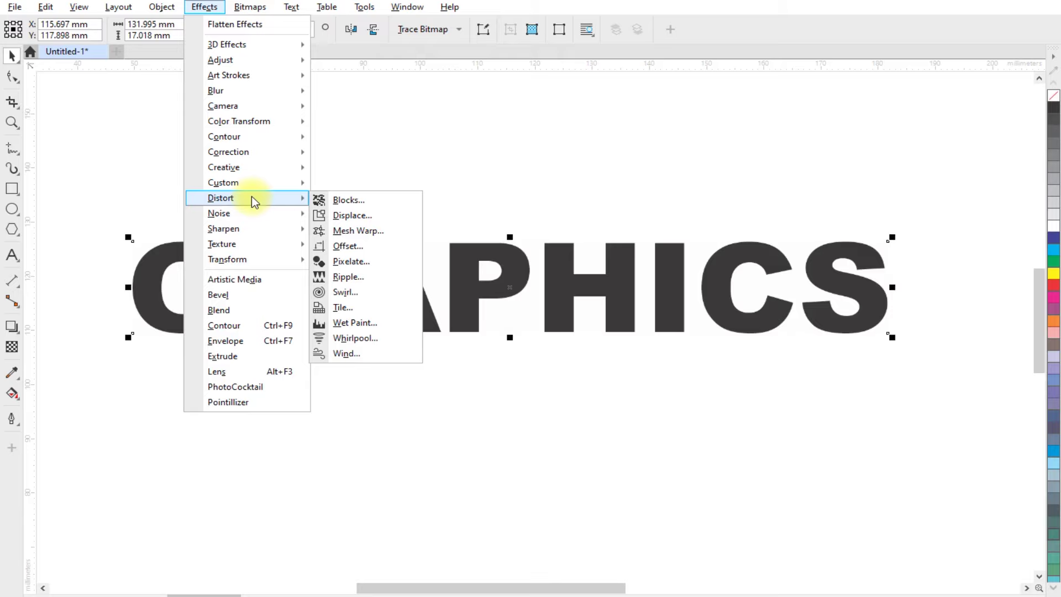
{"action": "left_click", "coordinate": [384, 321]}
{"action": "mouse_move", "coordinate": [536, 234]}
{"action": "left_mouse_down"}
{"action": "mouse_move", "coordinate": [589, 71]}
{"action": "mouse_move", "coordinate": [525, 39]}
{"action": "left_mouse_up"}
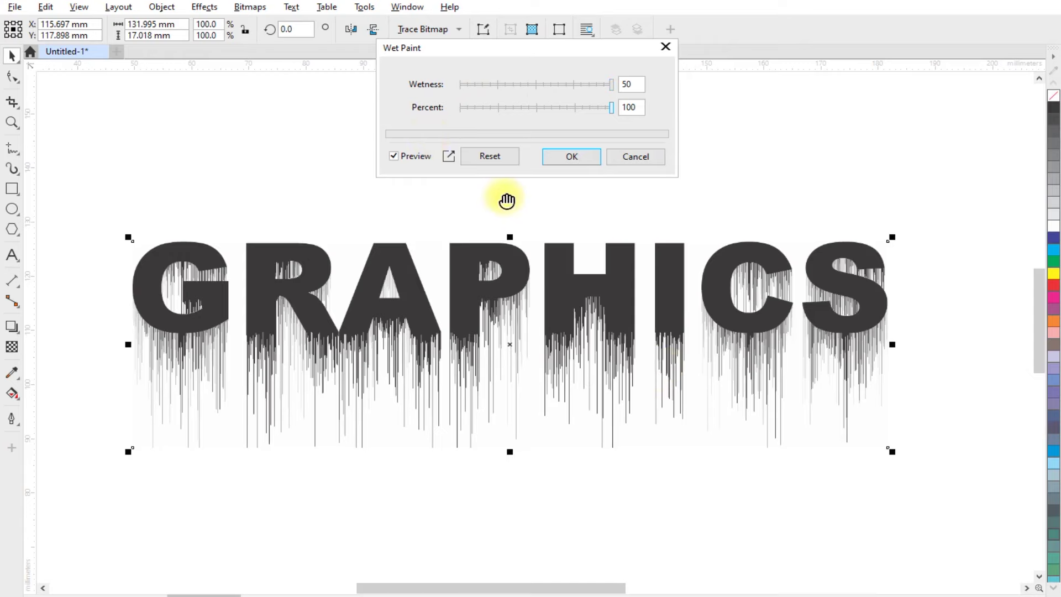
{"action": "left_click_drag", "start_coordinate": [612, 85], "coordinate": [612, 87]}
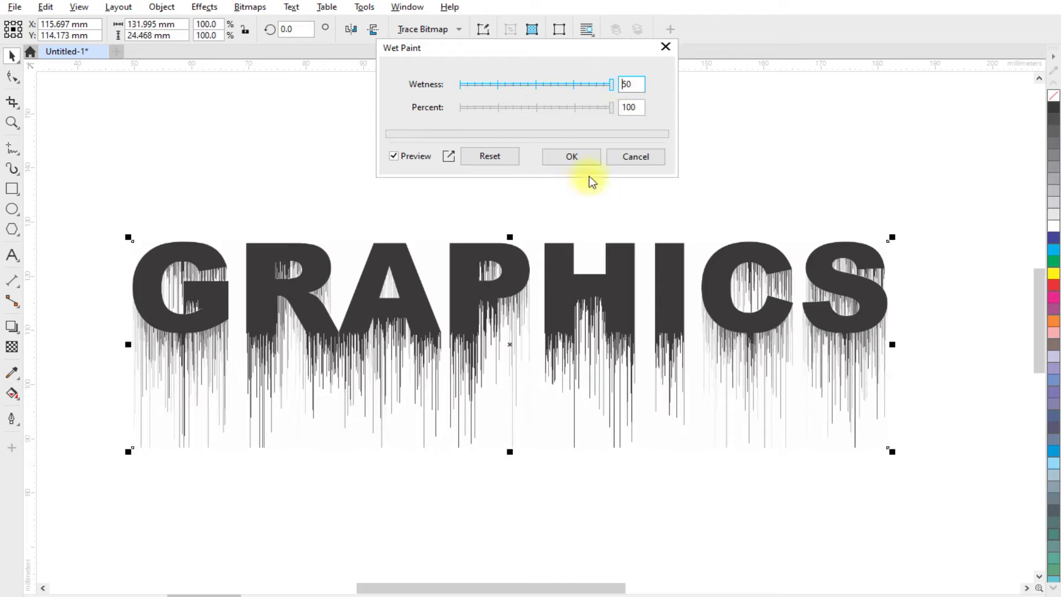
{"action": "left_click", "coordinate": [581, 157]}
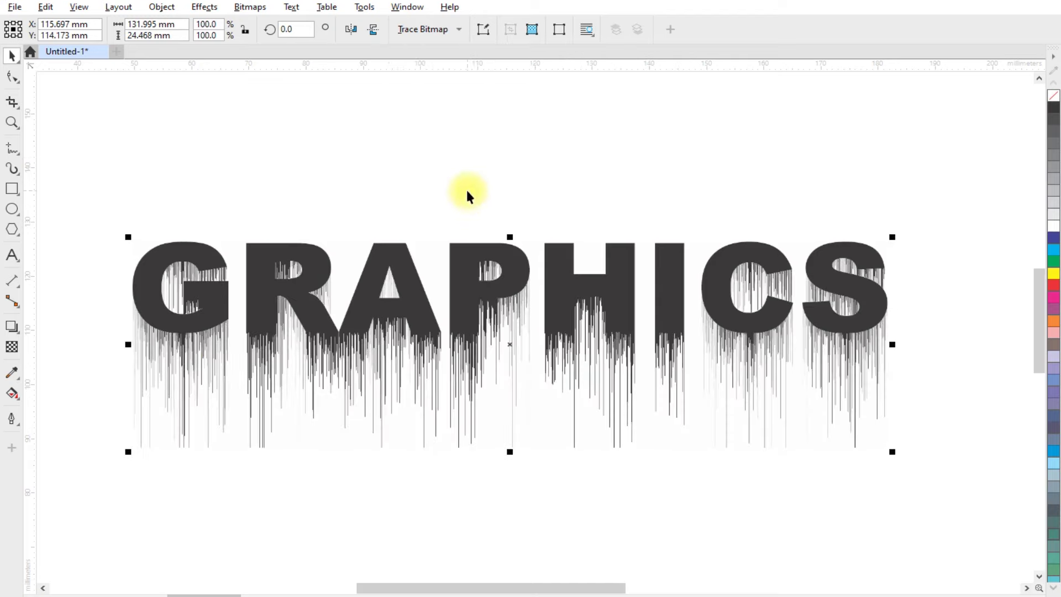
{"action": "scroll", "coordinate": [484, 293], "scroll_direction": "up", "scroll_amount": 1}
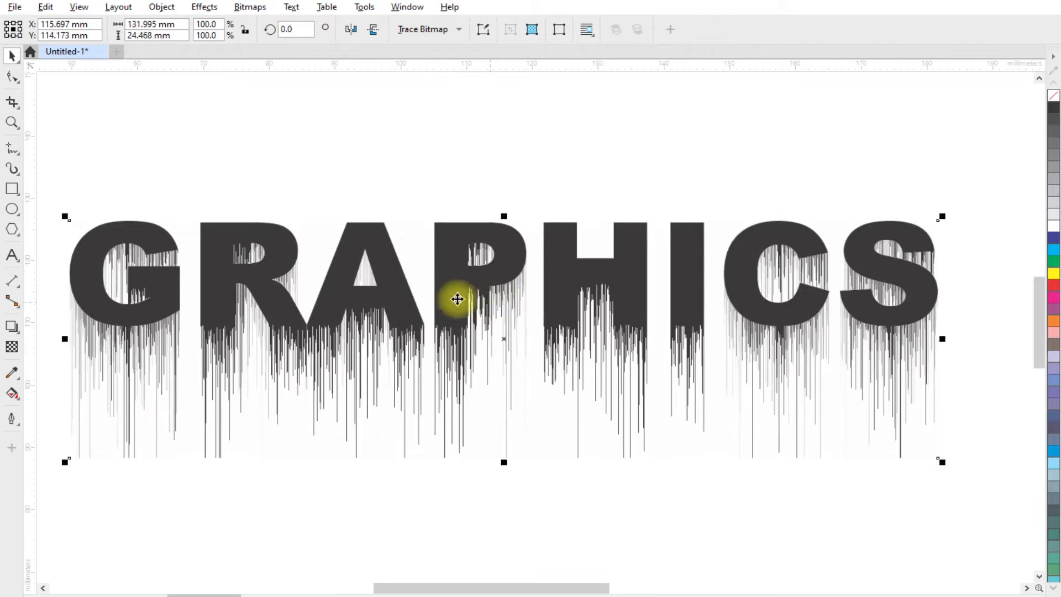
{"action": "scroll", "coordinate": [473, 271], "scroll_direction": "down", "scroll_amount": 1}
{"action": "scroll", "coordinate": [503, 268], "scroll_direction": "down", "scroll_amount": 1}
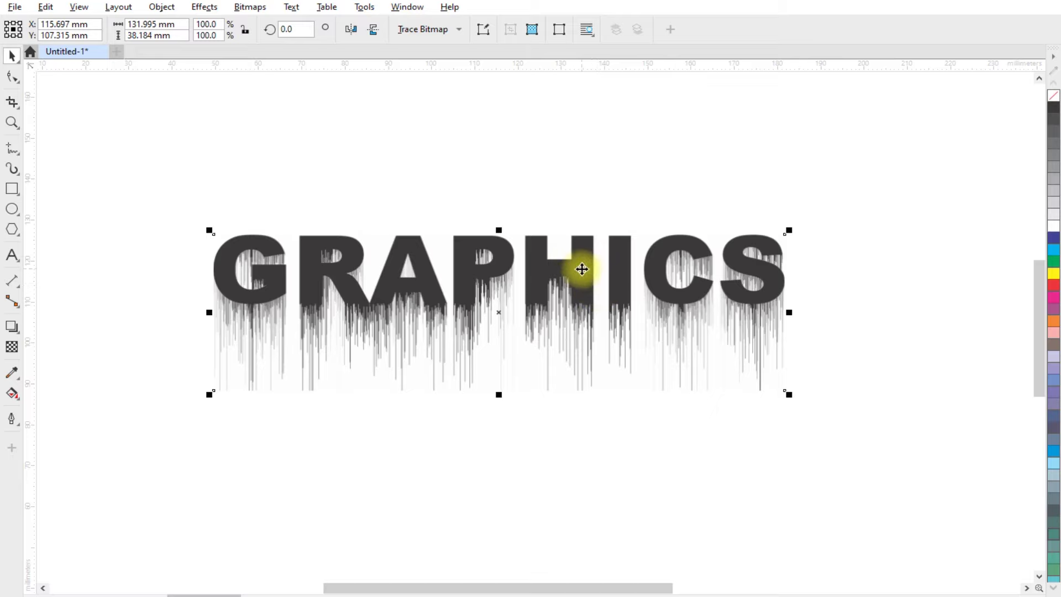
- Set up a Line Art outline trace with Detail 100, removing colour from the entire image
{"action": "left_click", "coordinate": [256, 9]}
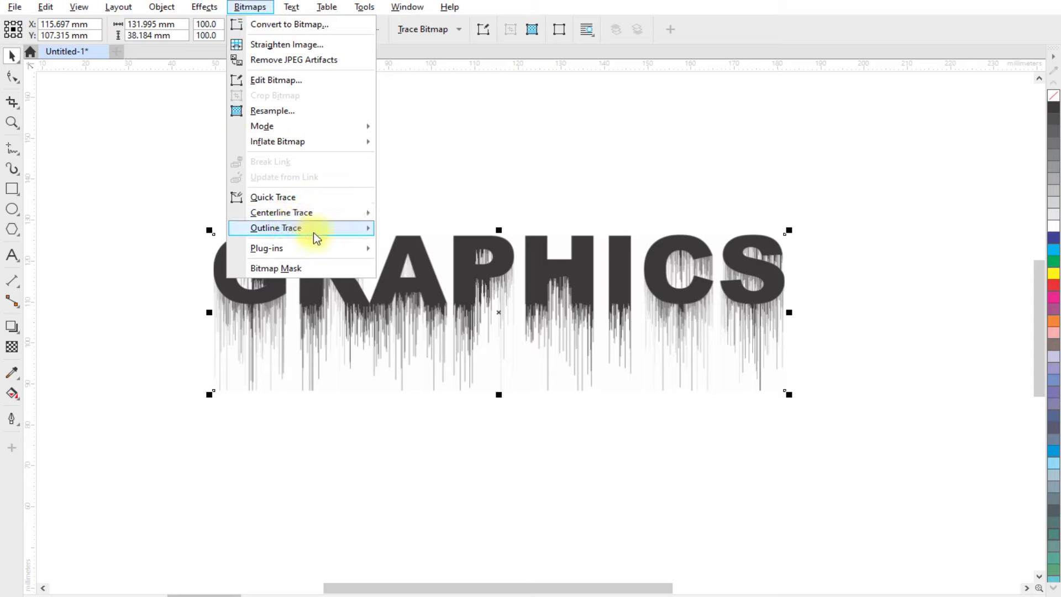
{"action": "mouse_move", "coordinate": [276, 228]}
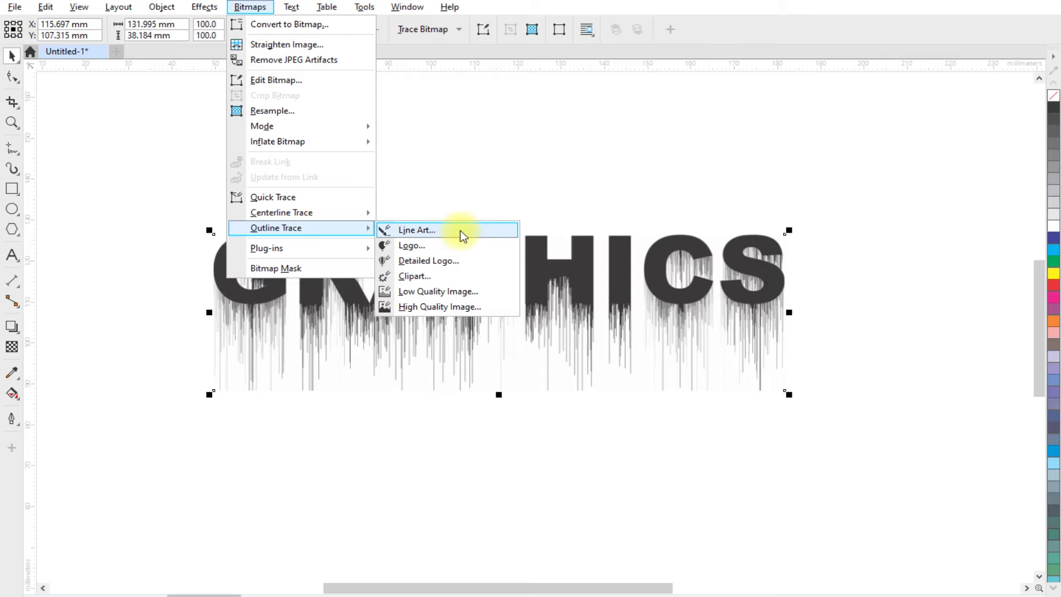
{"action": "left_click", "coordinate": [459, 230]}
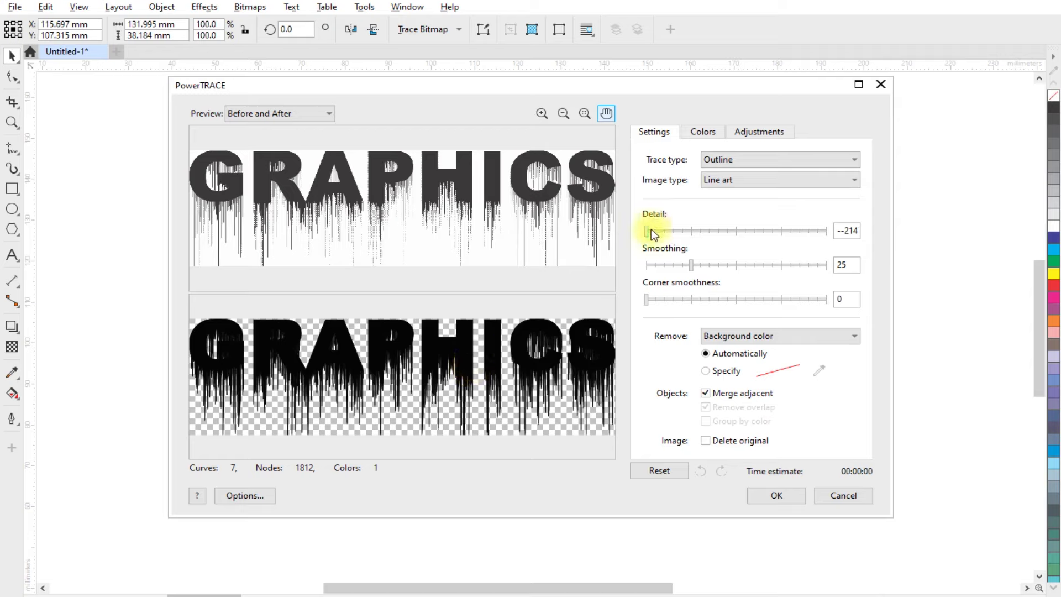
{"action": "left_click", "coordinate": [738, 236]}
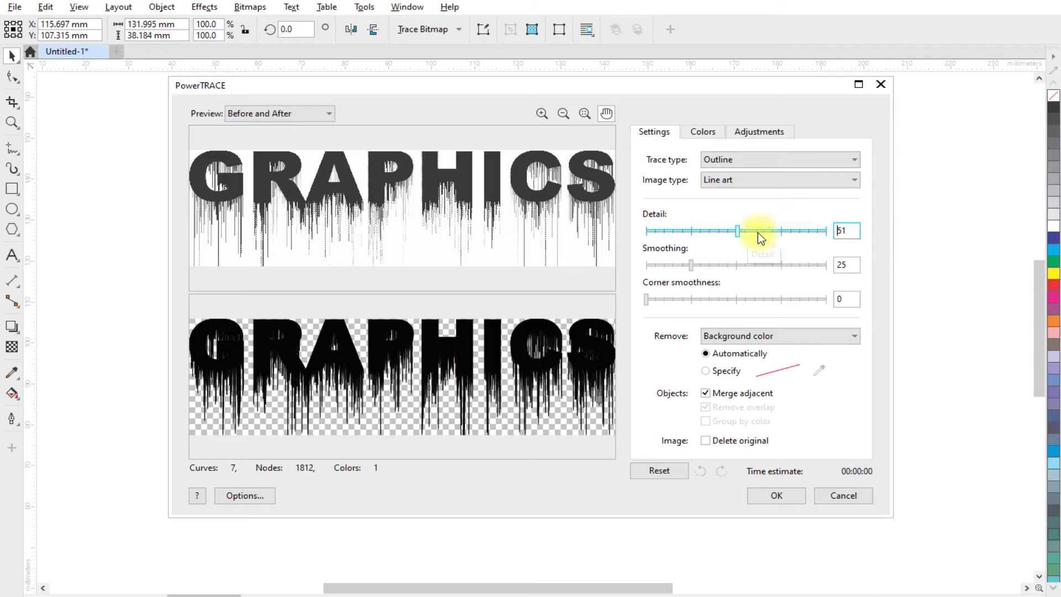
{"action": "left_click", "coordinate": [794, 232]}
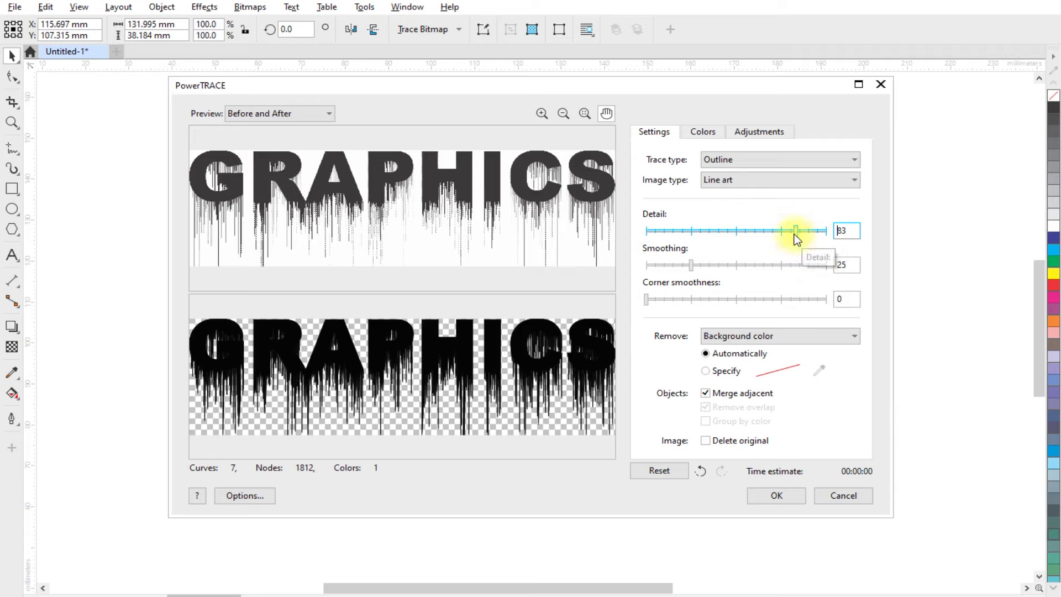
{"action": "left_click_drag", "start_coordinate": [795, 231], "coordinate": [827, 231]}
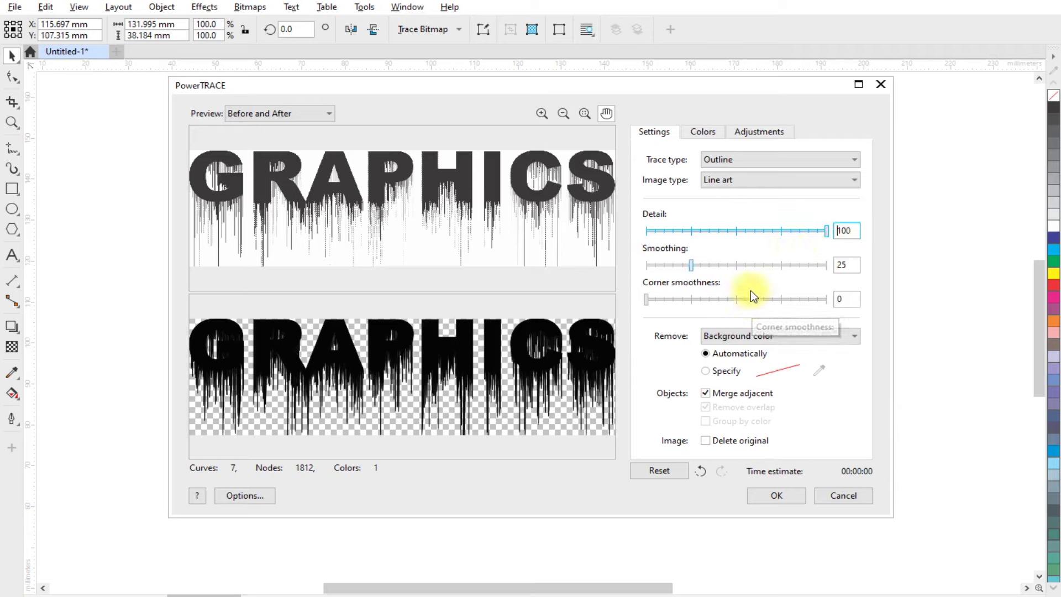
{"action": "left_click", "coordinate": [789, 338]}
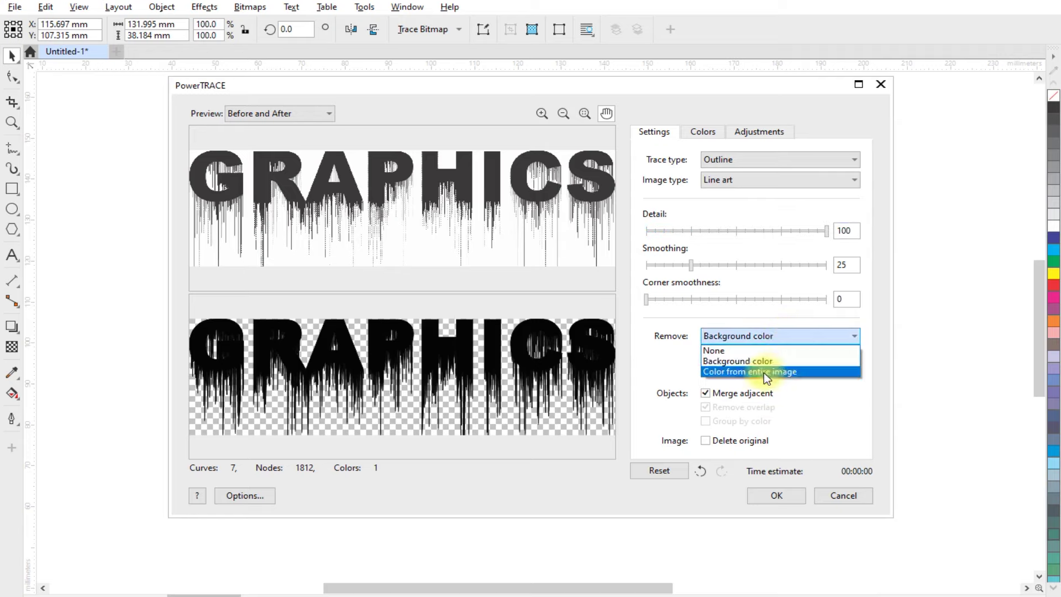
{"action": "left_click", "coordinate": [795, 372]}
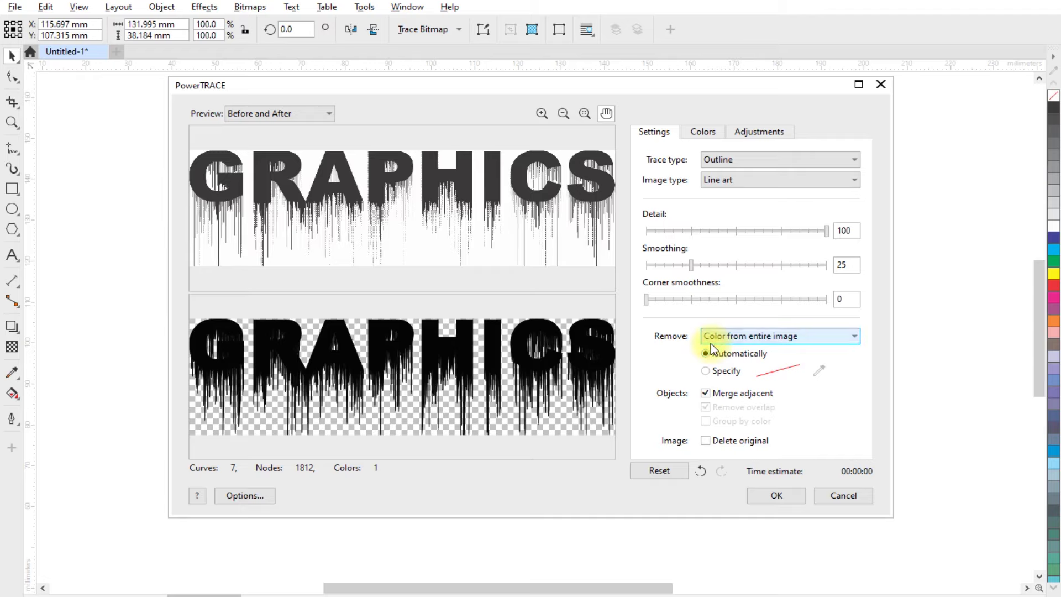
- Accept the trace and drag the traced GRAPHICS apart from the original bitmap
{"action": "left_click", "coordinate": [774, 495]}
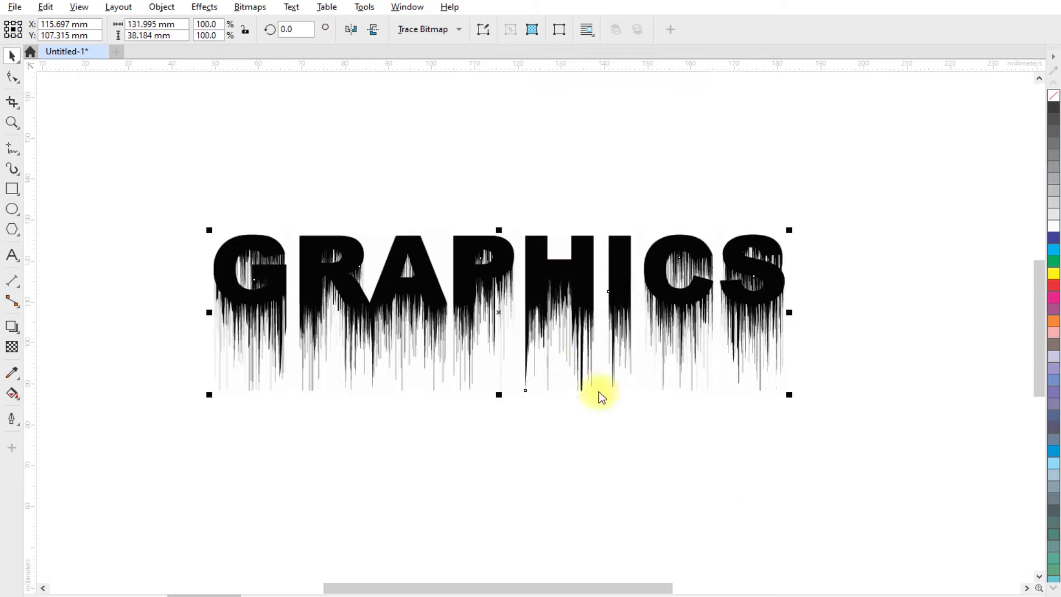
{"action": "scroll", "coordinate": [497, 265], "scroll_direction": "down", "scroll_amount": 1}
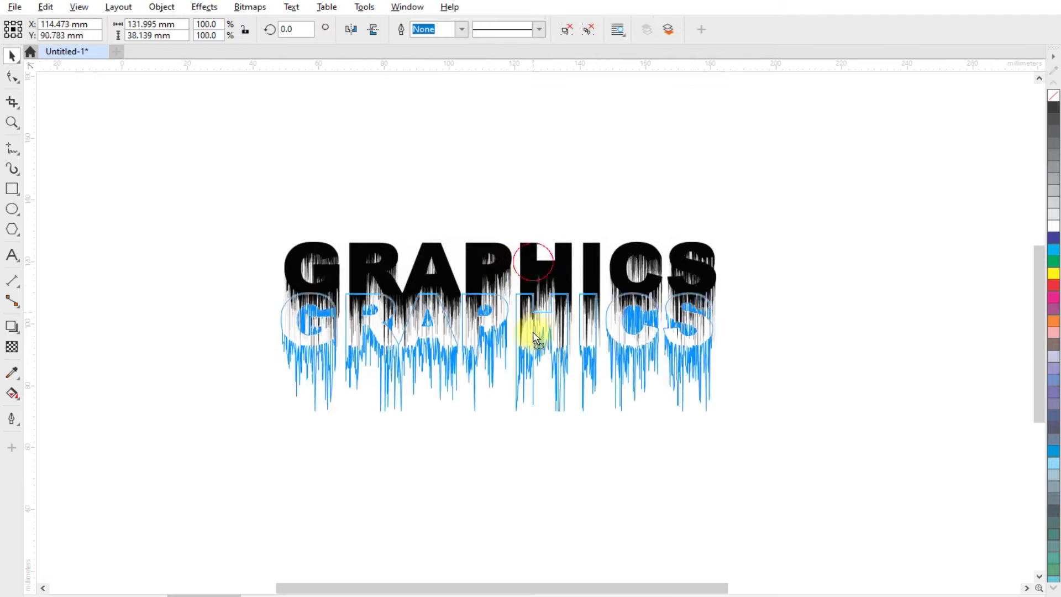
{"action": "left_click_drag", "start_coordinate": [535, 271], "coordinate": [527, 436]}
{"action": "left_click_drag", "start_coordinate": [526, 280], "coordinate": [526, 181]}
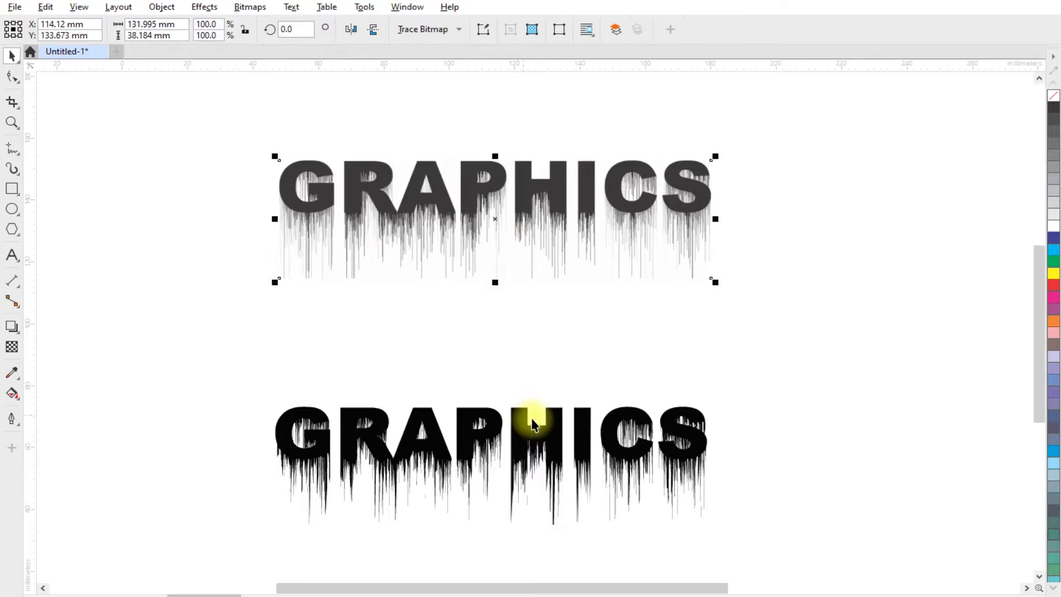
{"action": "left_click_drag", "start_coordinate": [531, 436], "coordinate": [525, 364]}
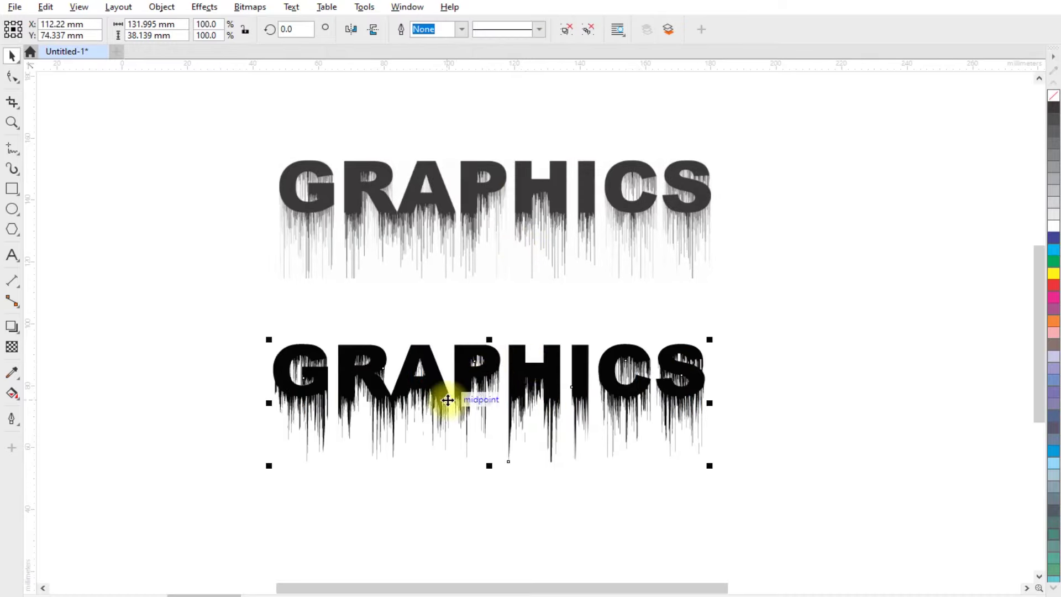
- Delete the grey original bitmap and move the black traced GRAPHICS toward page centre
{"action": "scroll", "coordinate": [432, 388], "scroll_direction": "up", "scroll_amount": 1}
{"action": "scroll", "coordinate": [380, 406], "scroll_direction": "up", "scroll_amount": 1}
{"action": "scroll", "coordinate": [379, 404], "scroll_direction": "up", "scroll_amount": 2}
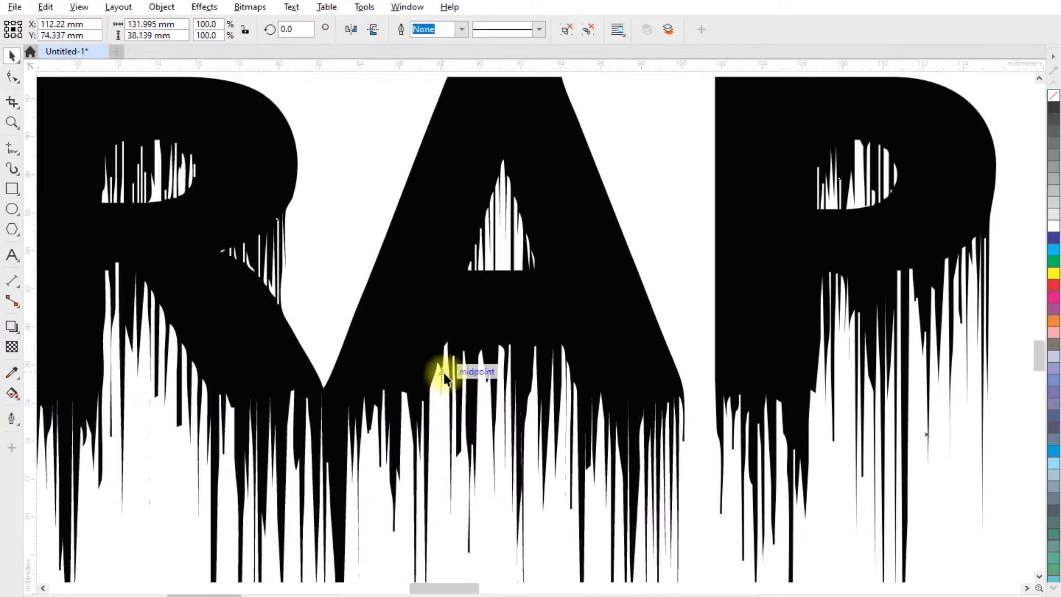
{"action": "scroll", "coordinate": [445, 367], "scroll_direction": "up", "scroll_amount": 2}
{"action": "scroll", "coordinate": [457, 352], "scroll_direction": "up", "scroll_amount": 1}
{"action": "scroll", "coordinate": [457, 352], "scroll_direction": "down", "scroll_amount": 2}
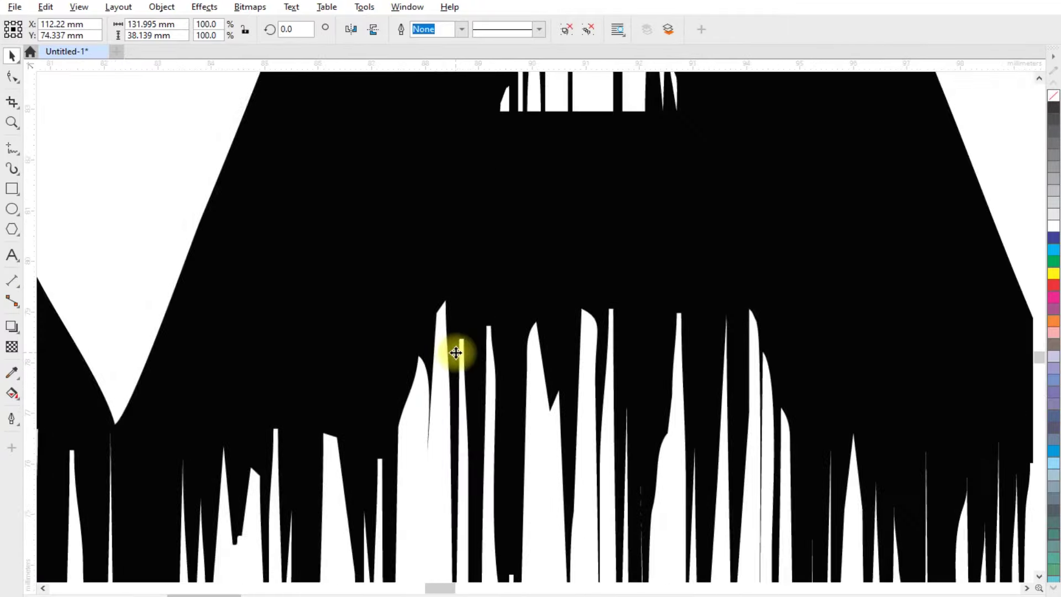
{"action": "scroll", "coordinate": [456, 353], "scroll_direction": "down", "scroll_amount": 2}
{"action": "scroll", "coordinate": [456, 352], "scroll_direction": "down", "scroll_amount": 3}
{"action": "scroll", "coordinate": [469, 367], "scroll_direction": "down", "scroll_amount": 2}
{"action": "scroll", "coordinate": [421, 367], "scroll_direction": "down", "scroll_amount": 1}
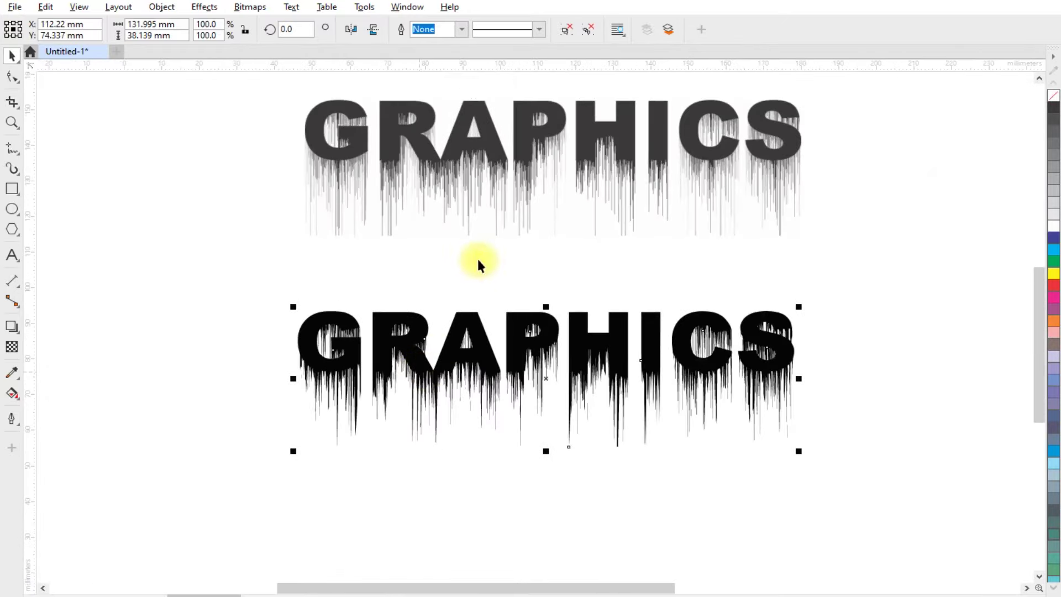
{"action": "left_click", "coordinate": [538, 187]}
{"action": "key", "text": "Delete"}
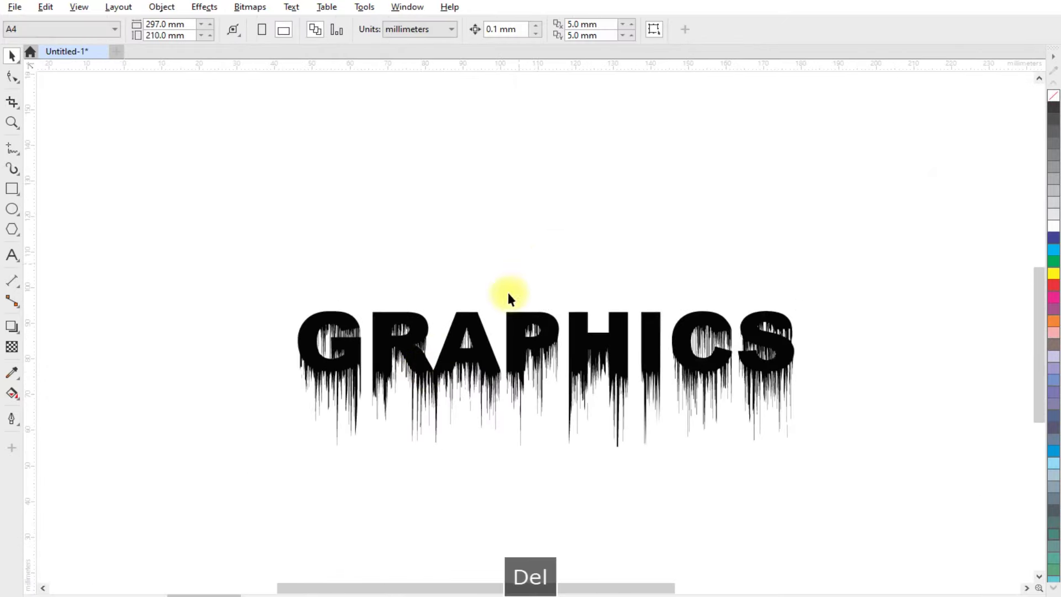
{"action": "left_click_drag", "start_coordinate": [533, 332], "coordinate": [422, 280]}
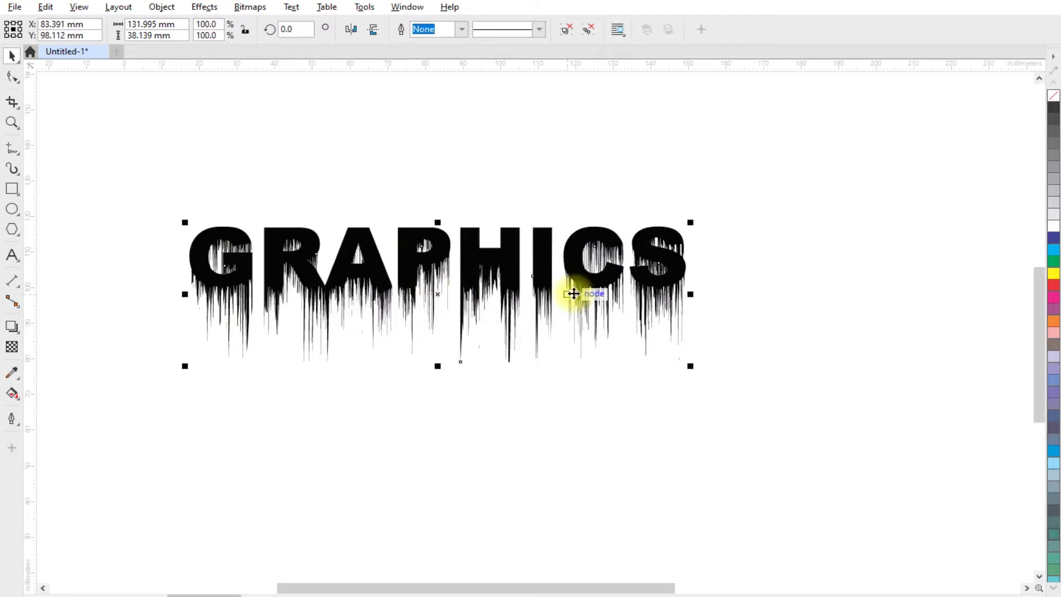
- Fill the dripping GRAPHICS yellow and leave a duplicate copy stacked below it
{"action": "left_click", "coordinate": [1053, 278]}
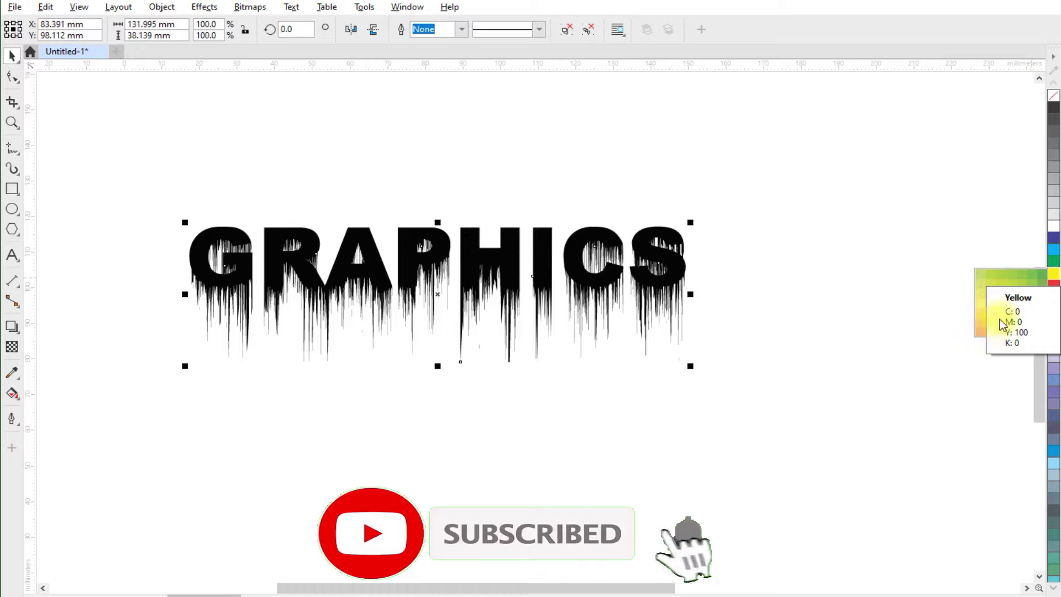
{"action": "left_click", "coordinate": [1012, 319]}
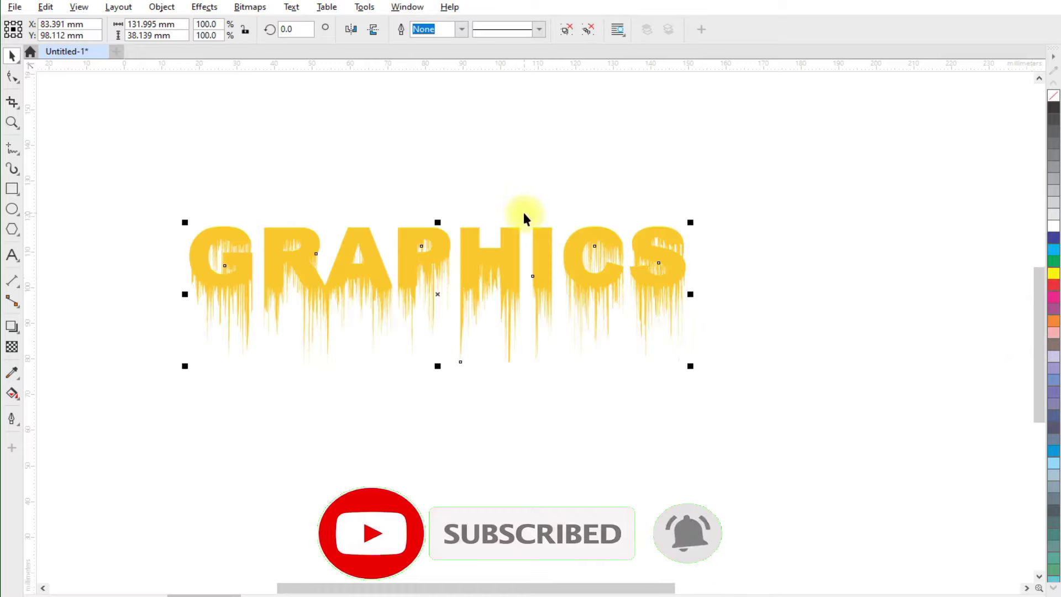
{"action": "scroll", "coordinate": [519, 238], "scroll_direction": "down", "scroll_amount": 1}
{"action": "left_click_drag", "start_coordinate": [516, 263], "coordinate": [503, 415]}
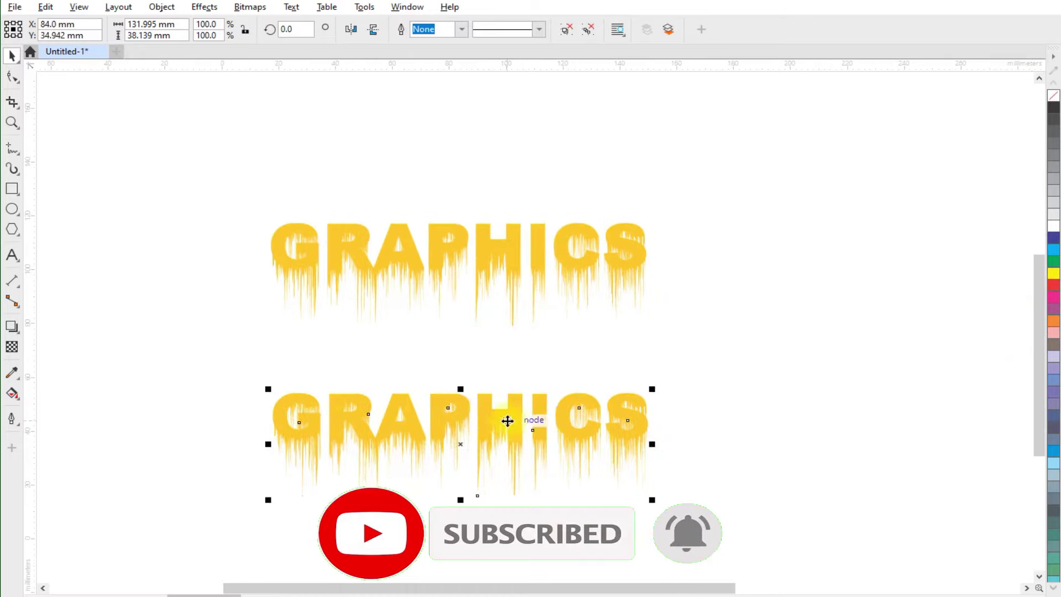
{"action": "left_click", "coordinate": [172, 338]}
{"action": "scroll", "coordinate": [448, 302], "scroll_direction": "down", "scroll_amount": 1}
{"action": "scroll", "coordinate": [448, 301], "scroll_direction": "up", "scroll_amount": 1}
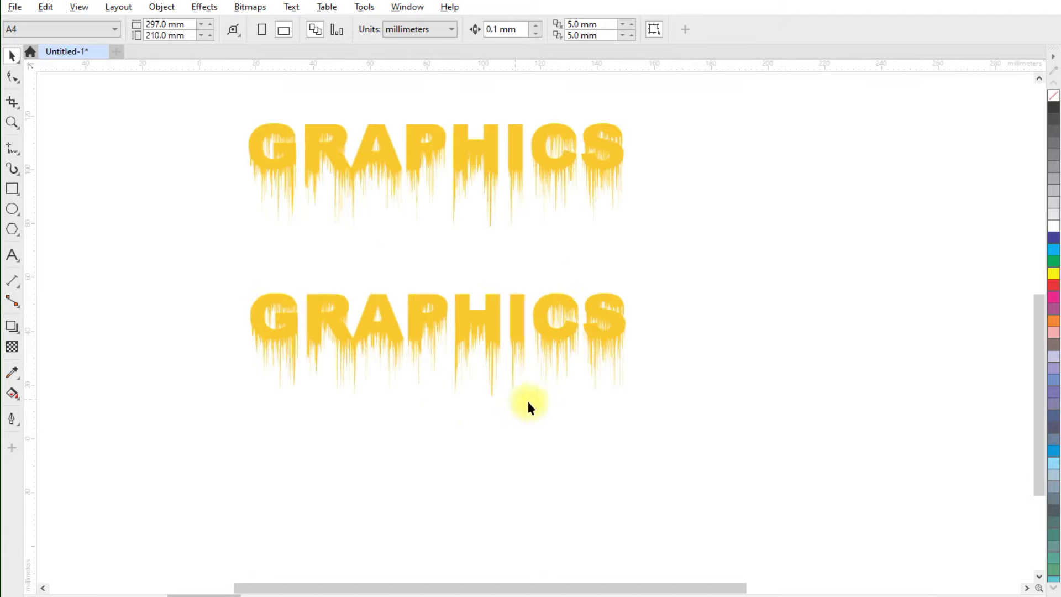
{"action": "right_click", "coordinate": [722, 252]}
- Import leaf photo 001 from the NEW folder and drop it onto the lower yellow GRAPHICS
{"action": "left_click", "coordinate": [774, 326]}
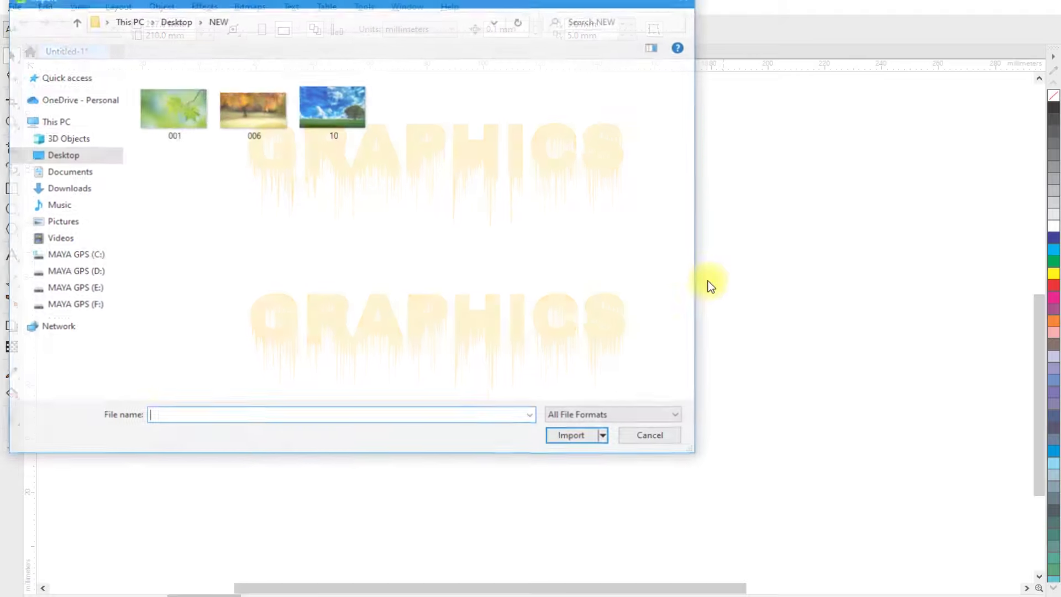
{"action": "left_click_drag", "start_coordinate": [367, 3], "coordinate": [367, 32]}
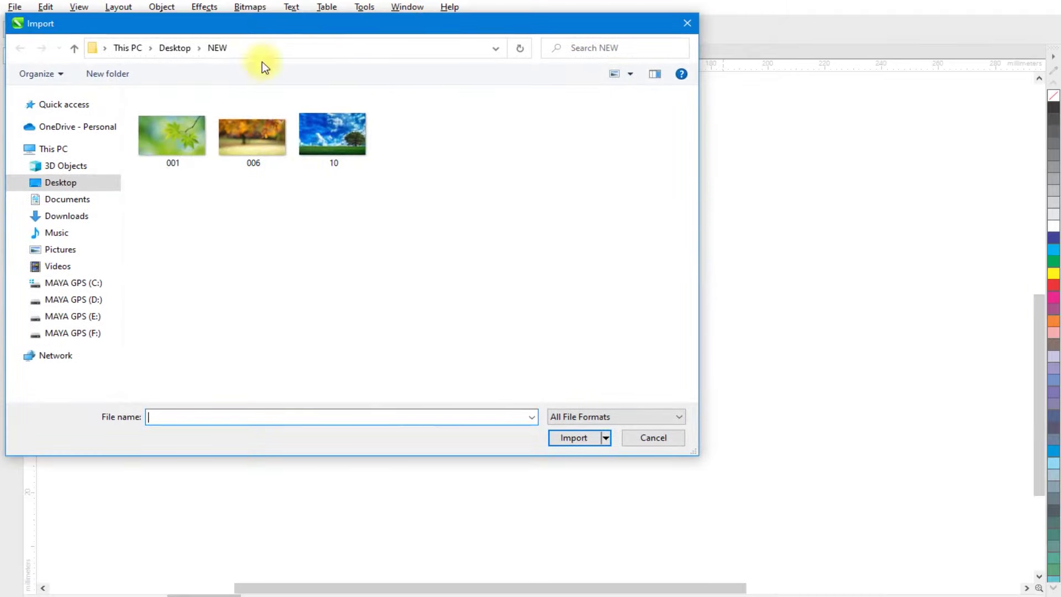
{"action": "left_click", "coordinate": [184, 134]}
{"action": "double_click", "coordinate": [184, 134]}
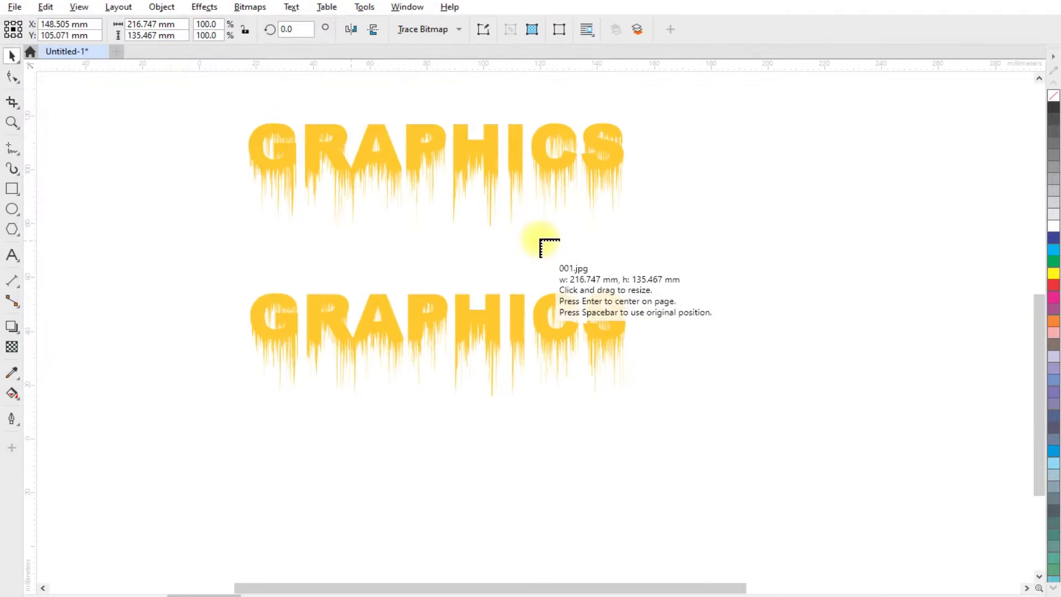
{"action": "mouse_move", "coordinate": [513, 197]}
{"action": "left_mouse_down"}
{"action": "mouse_move", "coordinate": [857, 452]}
{"action": "mouse_move", "coordinate": [971, 516]}
{"action": "left_mouse_up"}
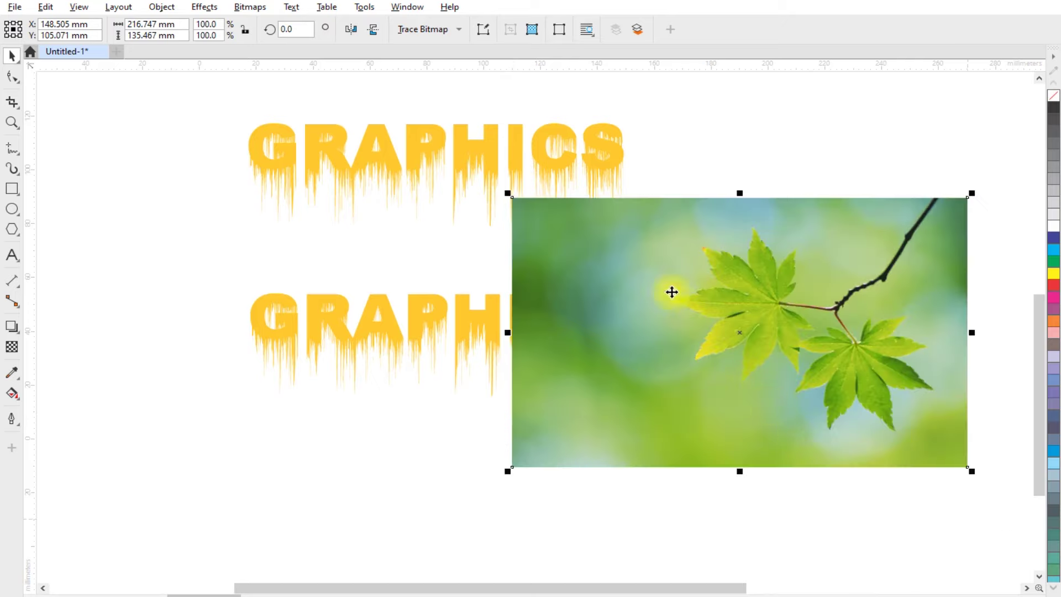
{"action": "left_click_drag", "start_coordinate": [670, 291], "coordinate": [684, 233]}
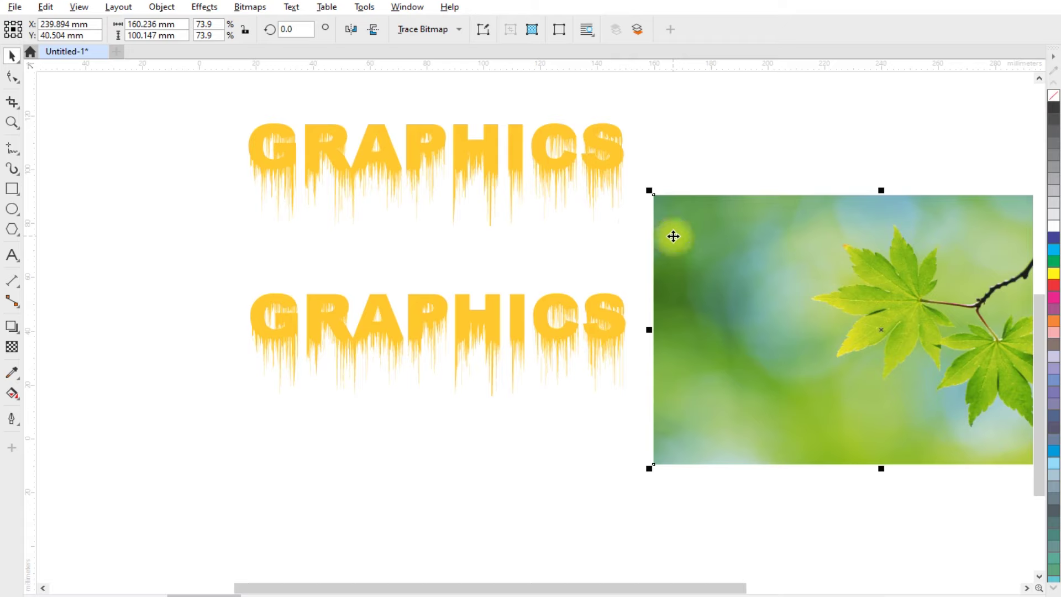
{"action": "left_click_drag", "start_coordinate": [673, 236], "coordinate": [594, 305]}
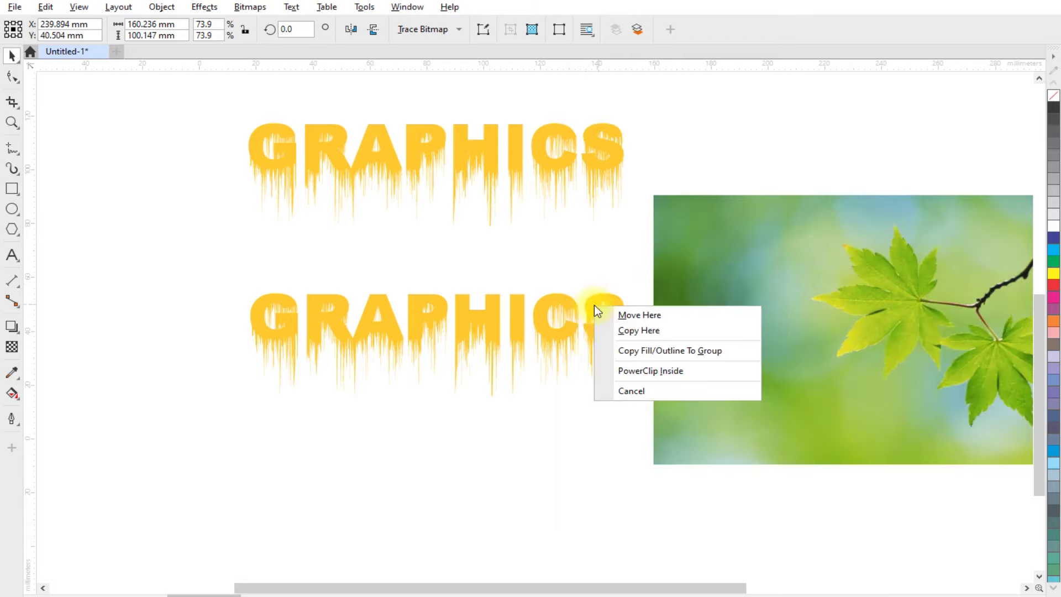
- PowerClip the leaf photo inside the lower GRAPHICS copy
{"action": "left_click", "coordinate": [679, 374]}
{"action": "scroll", "coordinate": [491, 303], "scroll_direction": "down", "scroll_amount": 1}
{"action": "scroll", "coordinate": [387, 332], "scroll_direction": "up", "scroll_amount": 2}
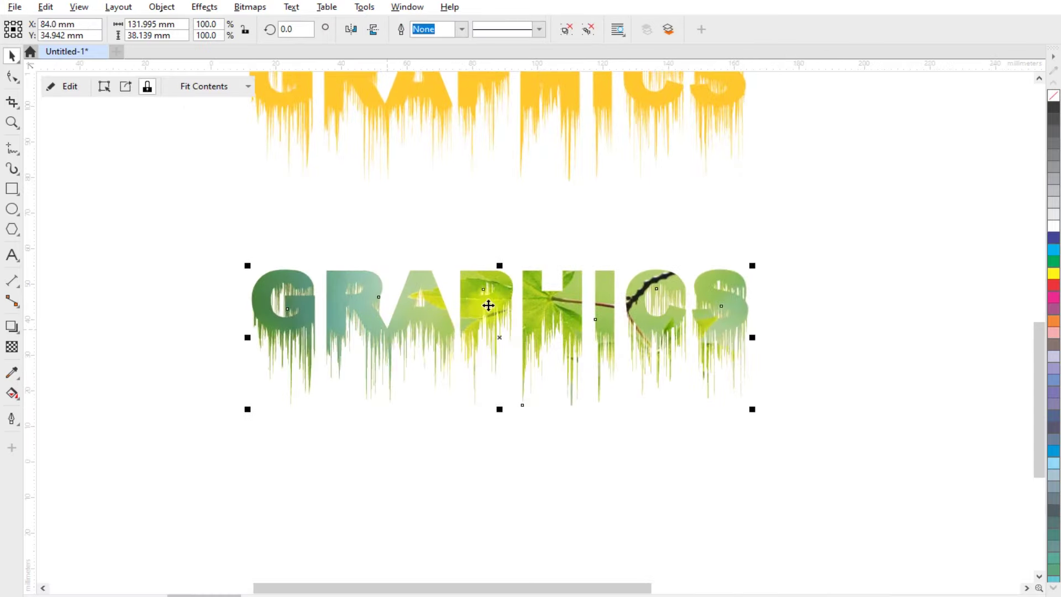
{"action": "scroll", "coordinate": [489, 305], "scroll_direction": "up", "scroll_amount": 2}
{"action": "scroll", "coordinate": [575, 305], "scroll_direction": "down", "scroll_amount": 1}
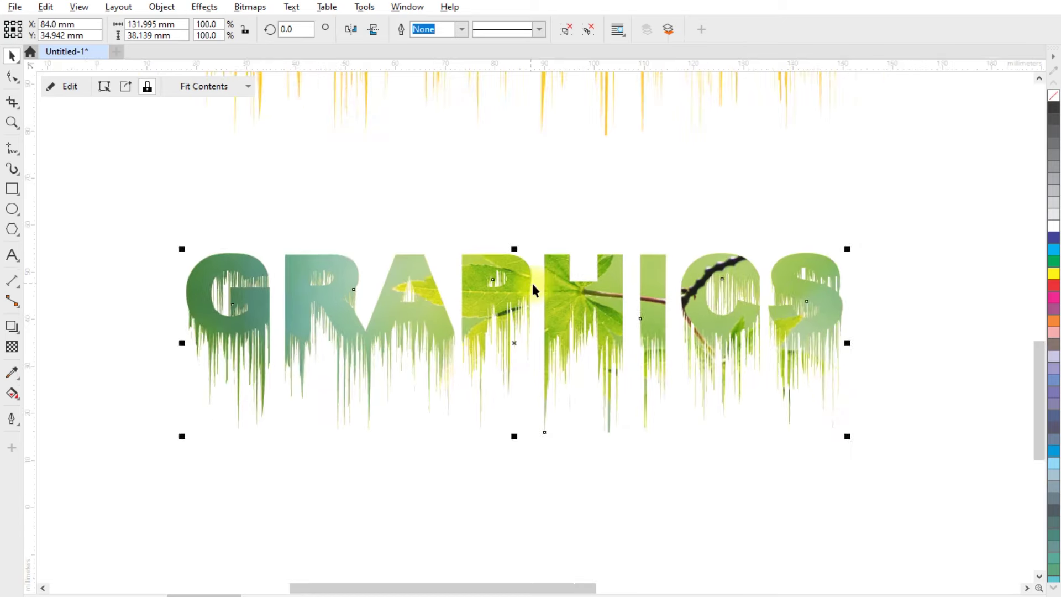
- Reposition the leaf photo inside the letters and finish editing the PowerClip contents
{"action": "left_click", "coordinate": [561, 288], "text": "ctrl"}
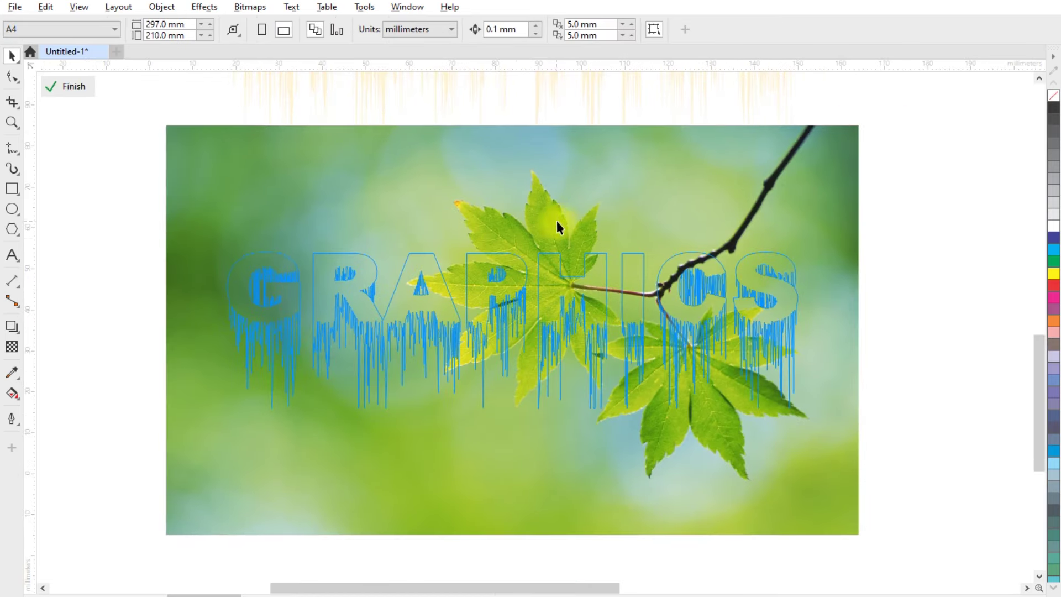
{"action": "left_click_drag", "start_coordinate": [617, 179], "coordinate": [626, 126]}
{"action": "left_click_drag", "start_coordinate": [526, 340], "coordinate": [524, 329]}
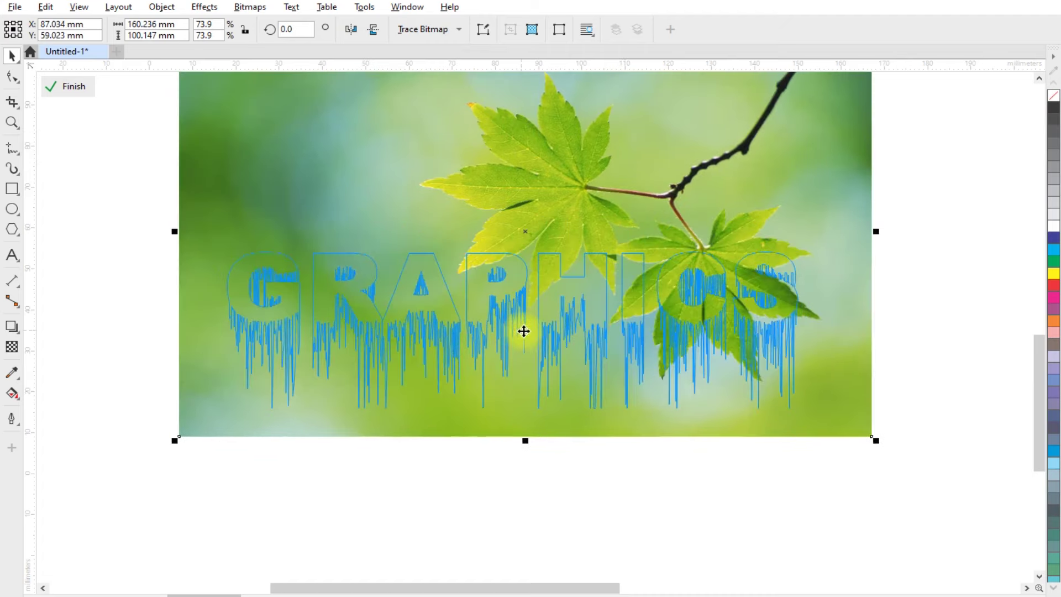
{"action": "left_click", "coordinate": [816, 210]}
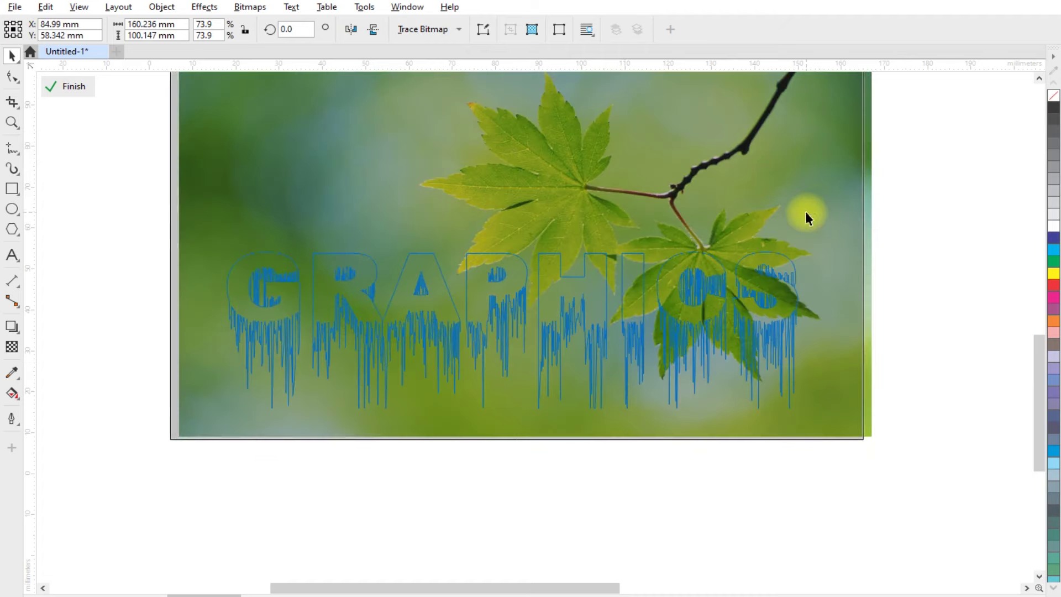
{"action": "left_click_drag", "start_coordinate": [815, 210], "coordinate": [806, 216]}
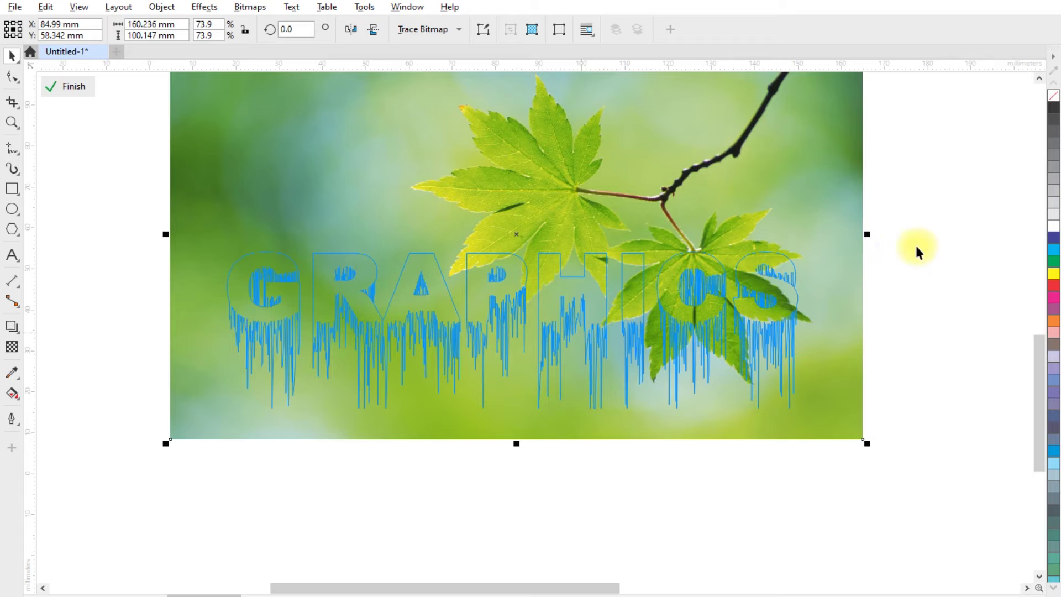
{"action": "left_click", "coordinate": [930, 227], "text": "ctrl"}
{"action": "scroll", "coordinate": [442, 298], "scroll_direction": "up", "scroll_amount": 1}
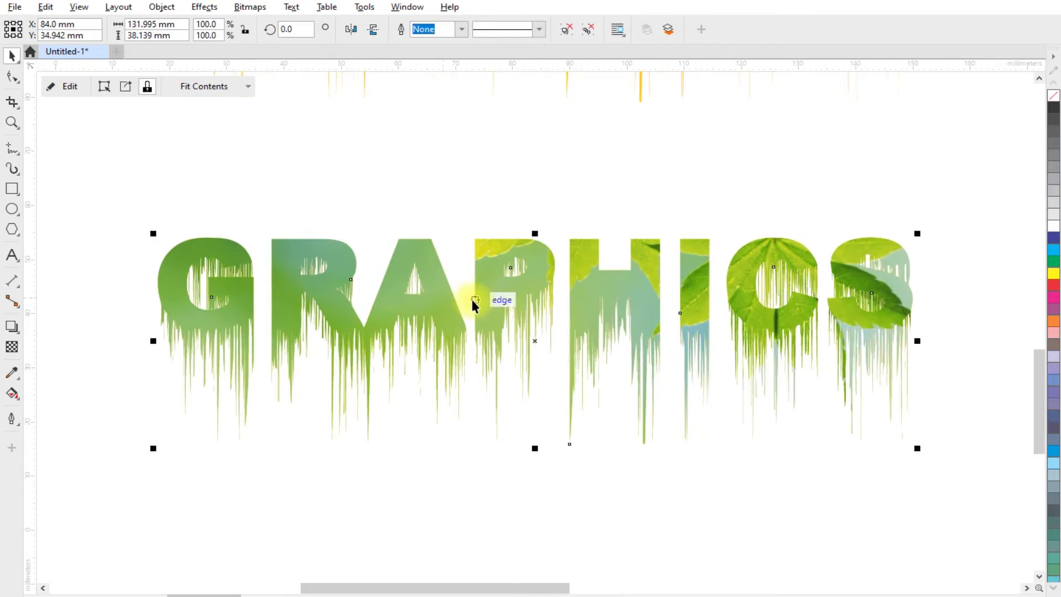
{"action": "scroll", "coordinate": [473, 303], "scroll_direction": "down", "scroll_amount": 2}
{"action": "scroll", "coordinate": [481, 348], "scroll_direction": "down", "scroll_amount": 1}
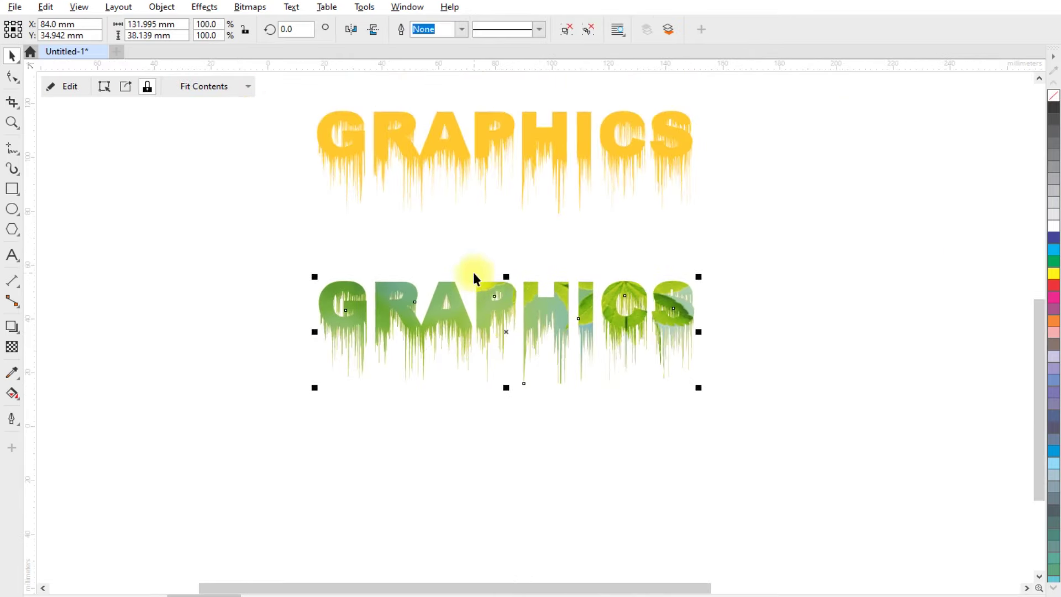
{"action": "scroll", "coordinate": [474, 272], "scroll_direction": "up", "scroll_amount": 1}
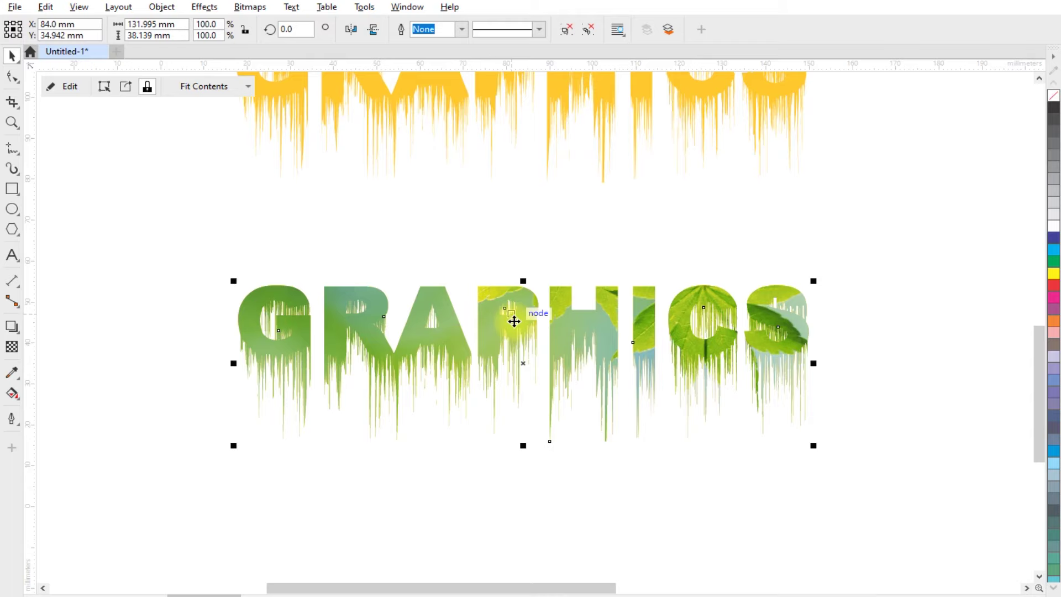
{"action": "scroll", "coordinate": [514, 324], "scroll_direction": "down", "scroll_amount": 1}
{"action": "scroll", "coordinate": [513, 331], "scroll_direction": "up", "scroll_amount": 1}
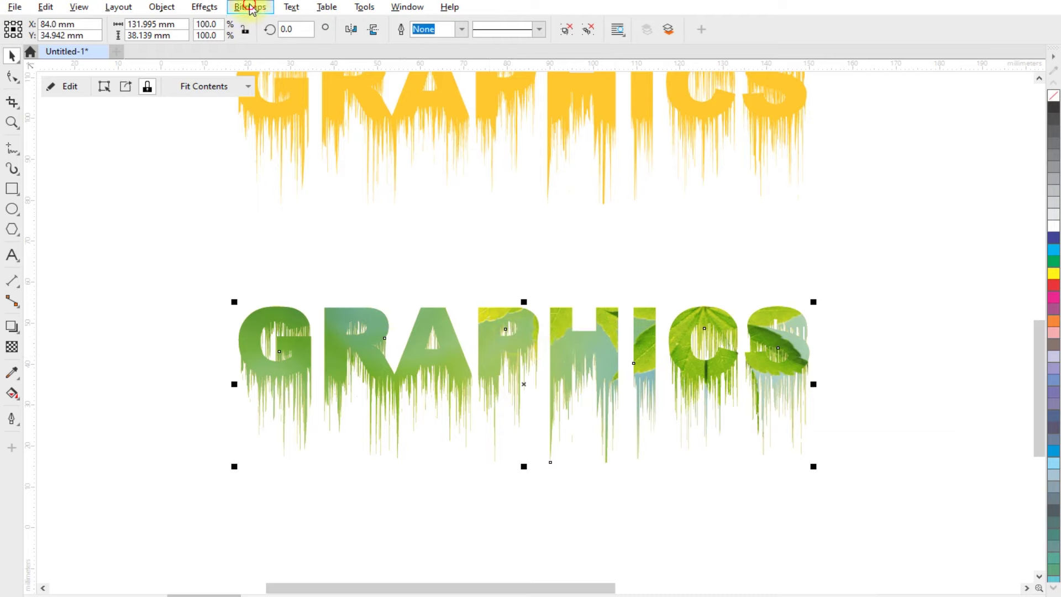
- Convert the leaf-filled GRAPHICS to an RGB Color (24-bit) bitmap
{"action": "left_click", "coordinate": [250, 8]}
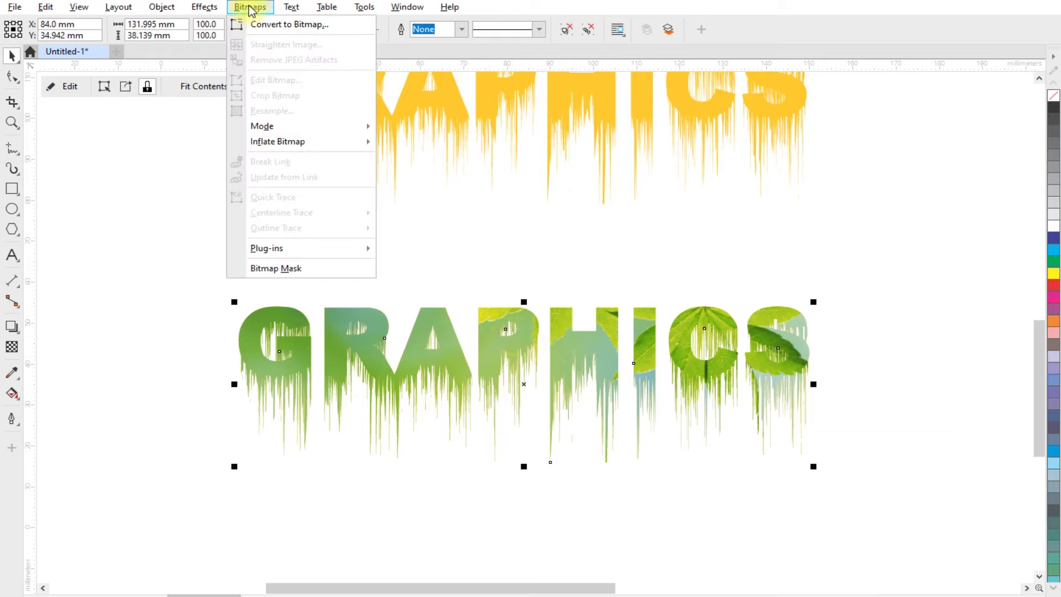
{"action": "left_click", "coordinate": [284, 26]}
{"action": "left_click_drag", "start_coordinate": [533, 208], "coordinate": [651, 126]}
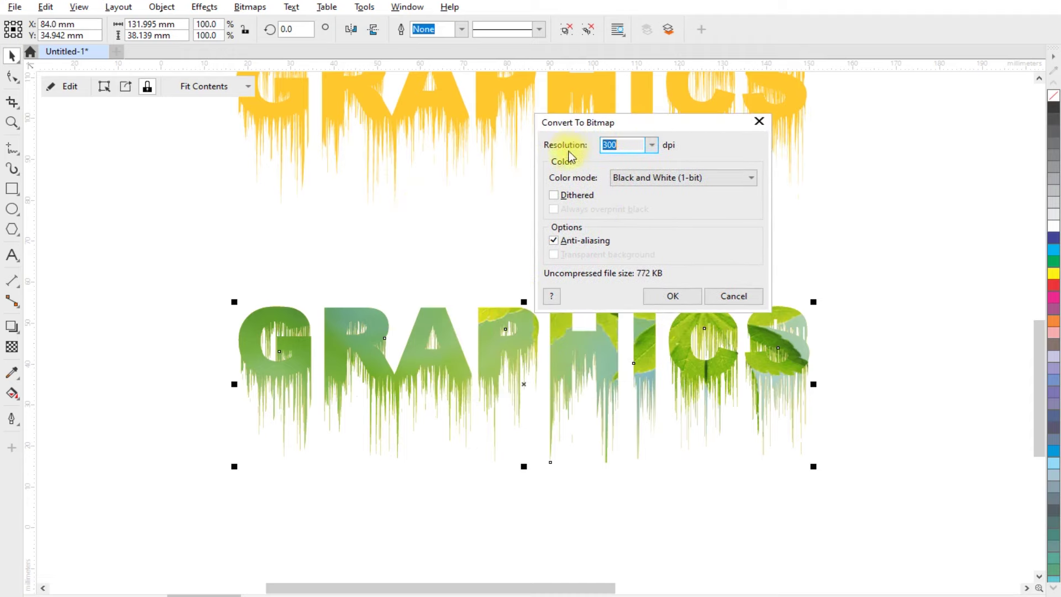
{"action": "left_click", "coordinate": [651, 178]}
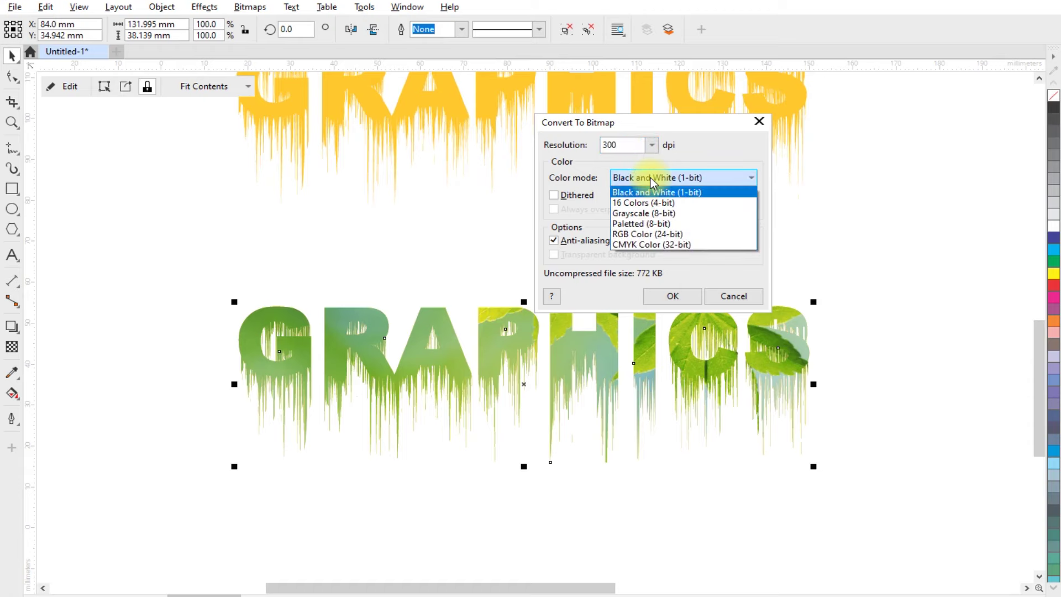
{"action": "left_click", "coordinate": [644, 234]}
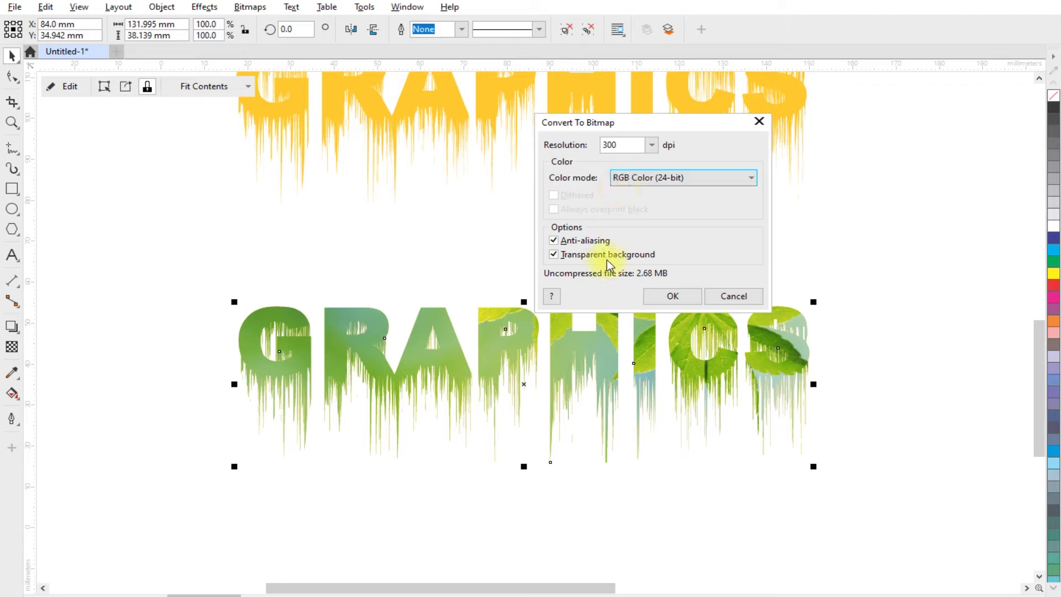
{"action": "left_click", "coordinate": [671, 296]}
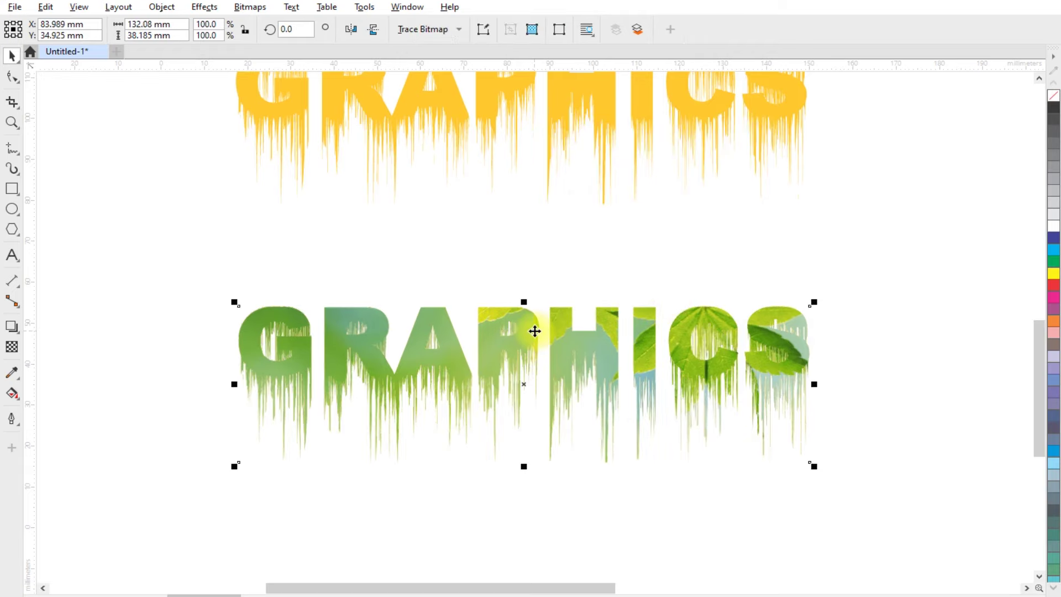
{"action": "scroll", "coordinate": [536, 331], "scroll_direction": "down", "scroll_amount": 1}
{"action": "scroll", "coordinate": [535, 331], "scroll_direction": "down", "scroll_amount": 1}
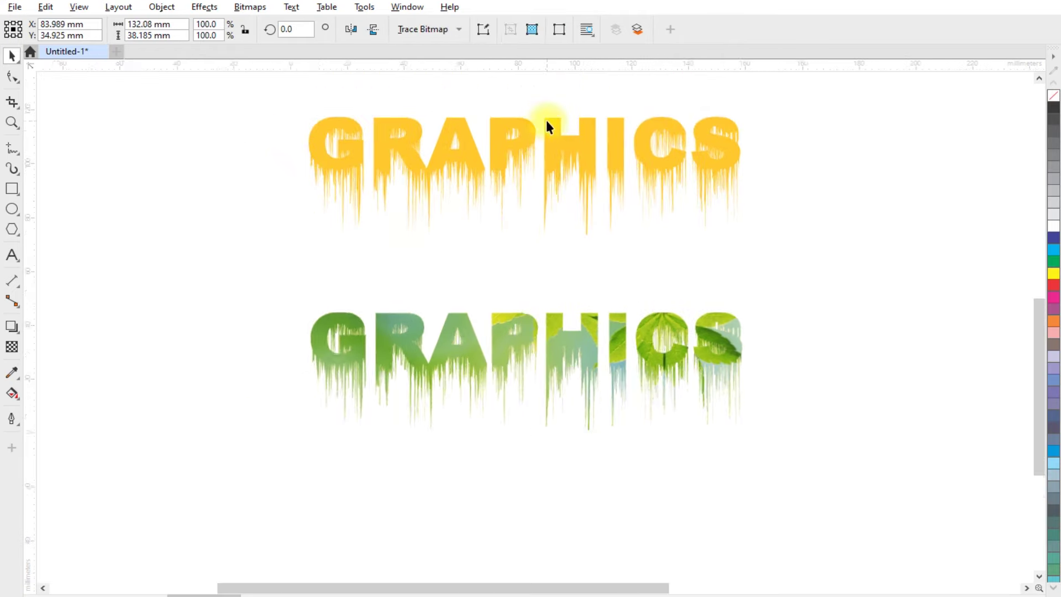
- Convert the yellow GRAPHICS to a bitmap too, then open the green bitmap in PHOTO-PAINT
{"action": "left_click", "coordinate": [557, 145]}
{"action": "left_click", "coordinate": [250, 6]}
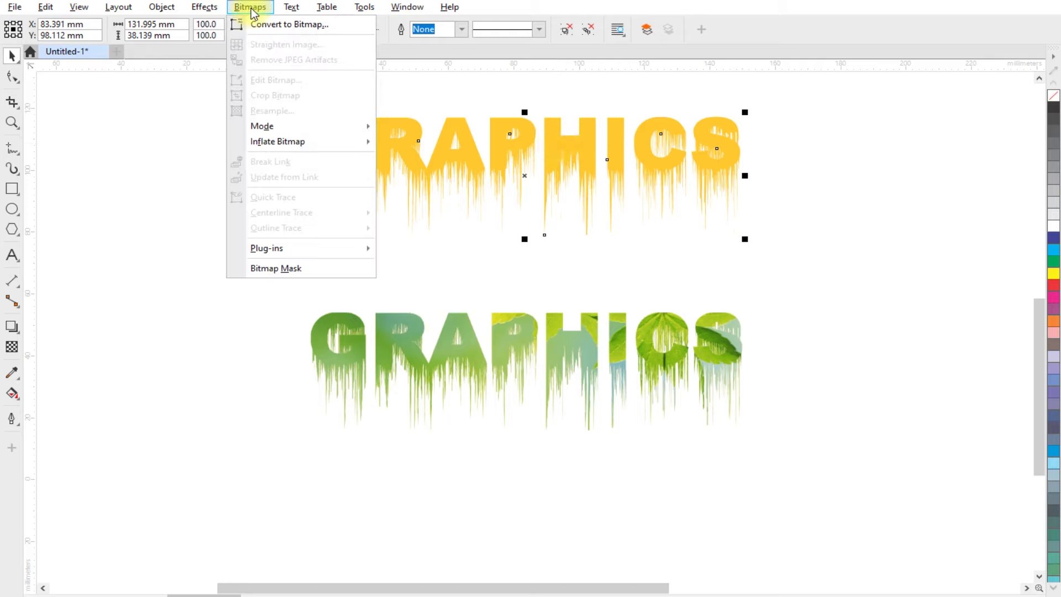
{"action": "left_click", "coordinate": [279, 24]}
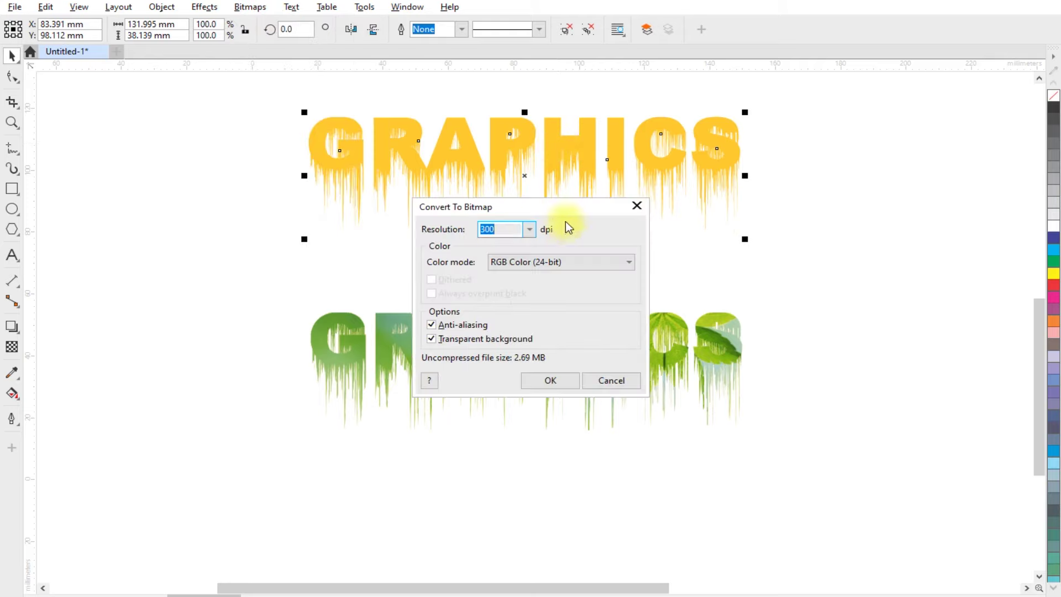
{"action": "left_click", "coordinate": [555, 381]}
{"action": "left_click", "coordinate": [459, 332]}
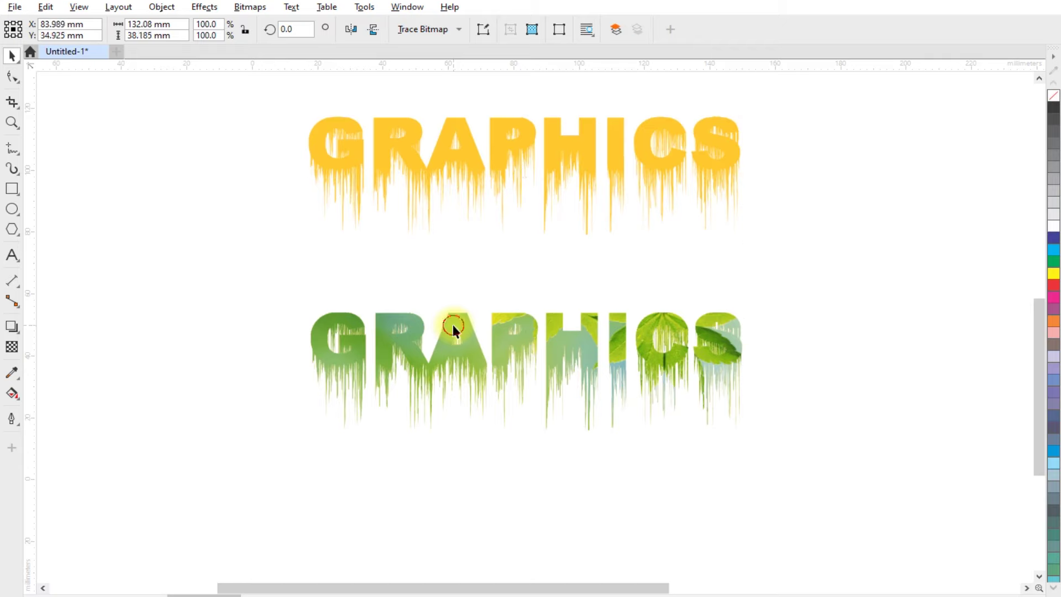
{"action": "left_click", "coordinate": [470, 340]}
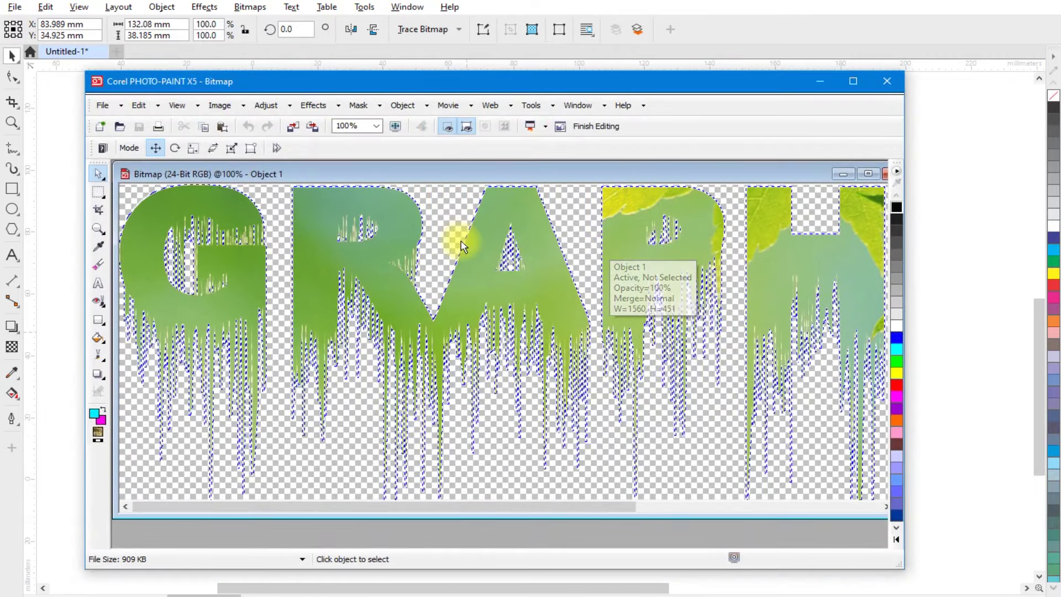
- Maximize PHOTO-PAINT, enlarge the image window, and mask the letter shapes
{"action": "left_click", "coordinate": [852, 81]}
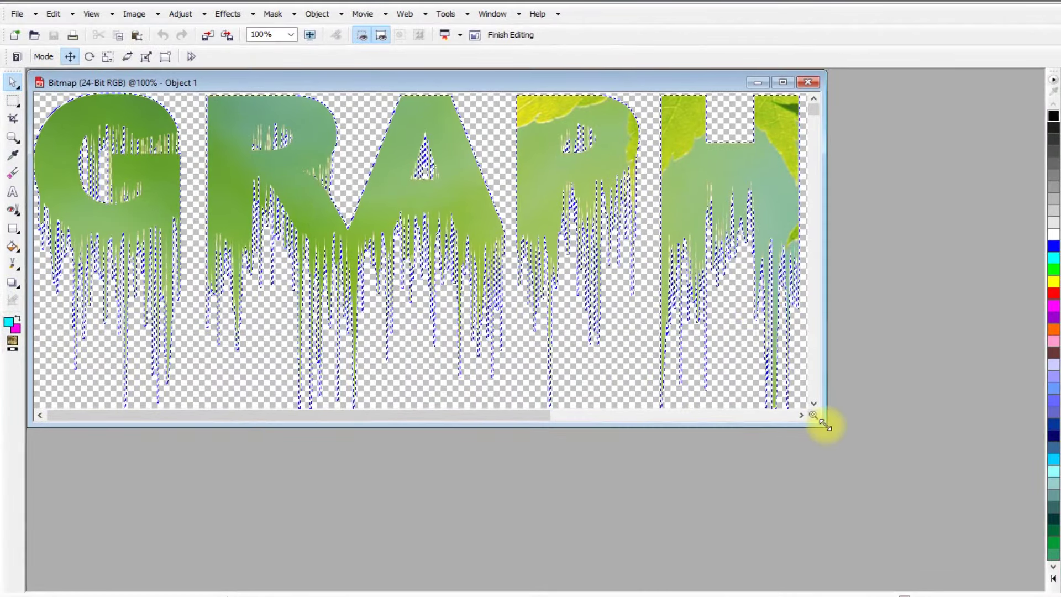
{"action": "left_click_drag", "start_coordinate": [825, 424], "coordinate": [1042, 591]}
{"action": "key", "text": "ctrl+m"}
- Apply a Plastic texture with Highlight 87, Depth 73 and Smoothness 34 to the green letters
{"action": "left_click", "coordinate": [228, 14]}
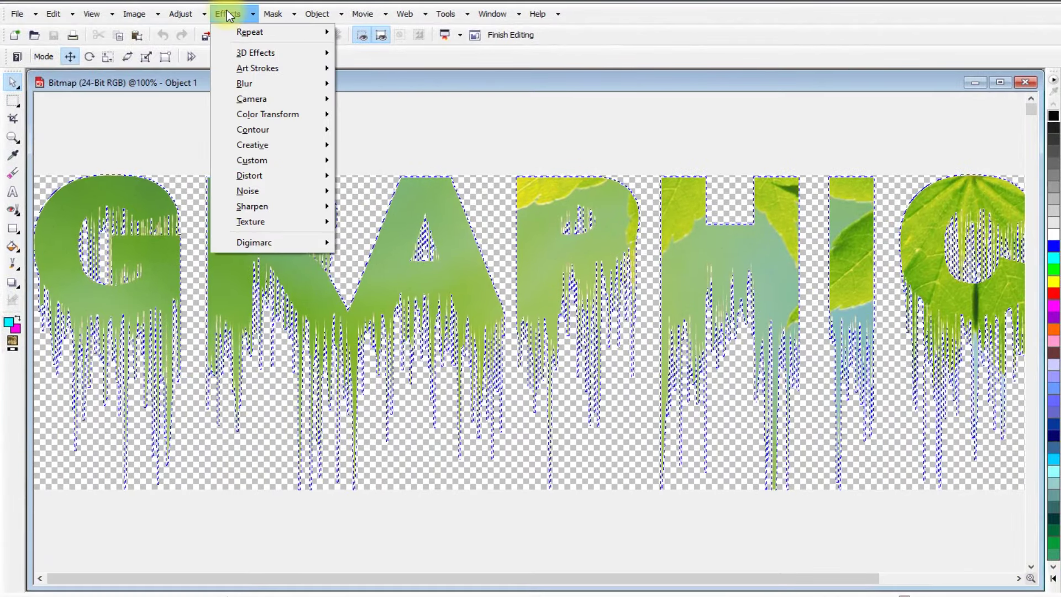
{"action": "mouse_move", "coordinate": [250, 221]}
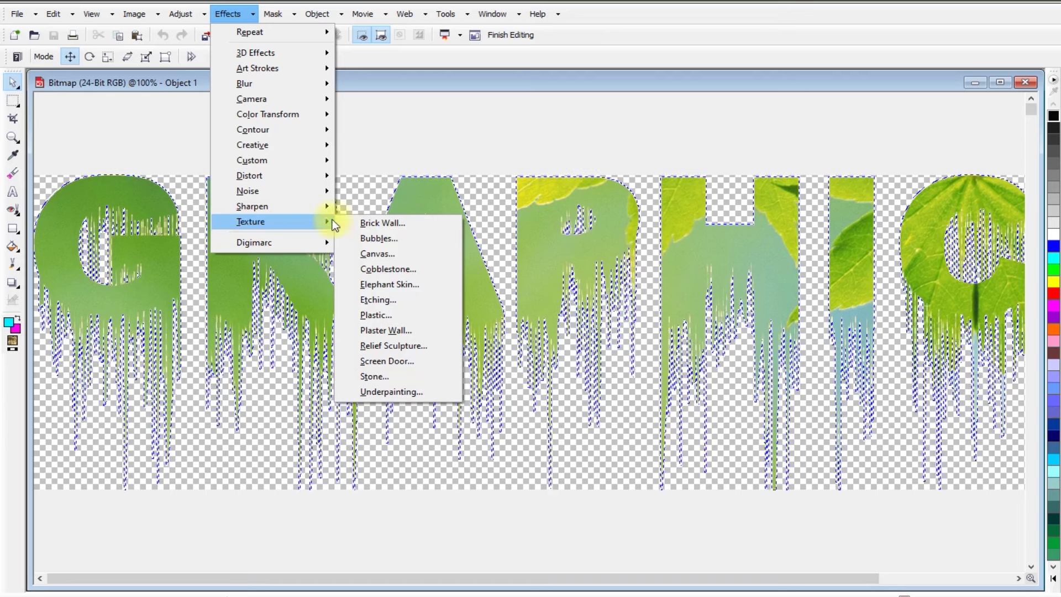
{"action": "left_click", "coordinate": [388, 314]}
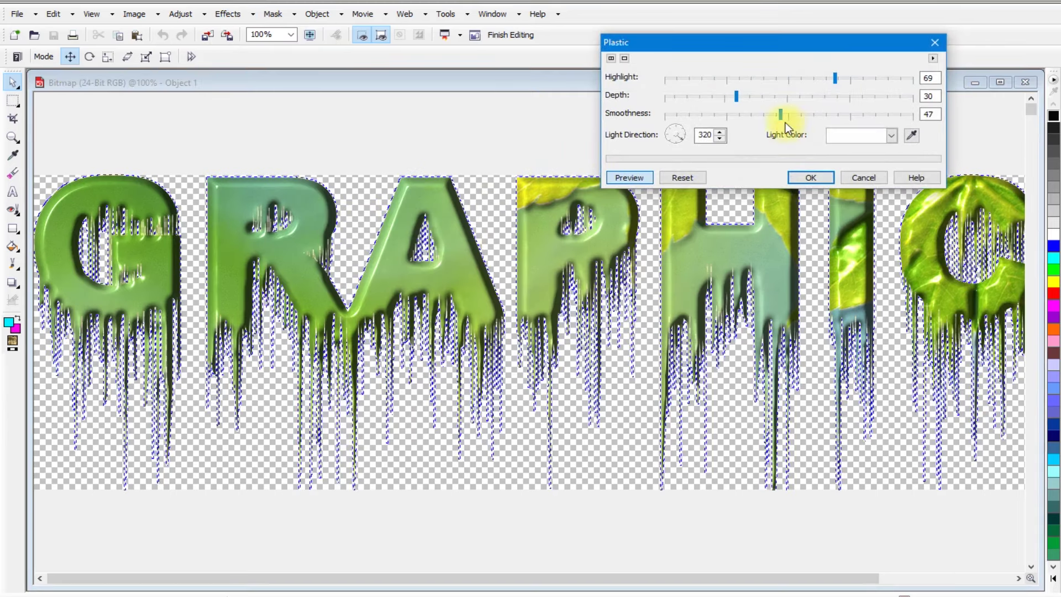
{"action": "left_click_drag", "start_coordinate": [872, 81], "coordinate": [881, 81]}
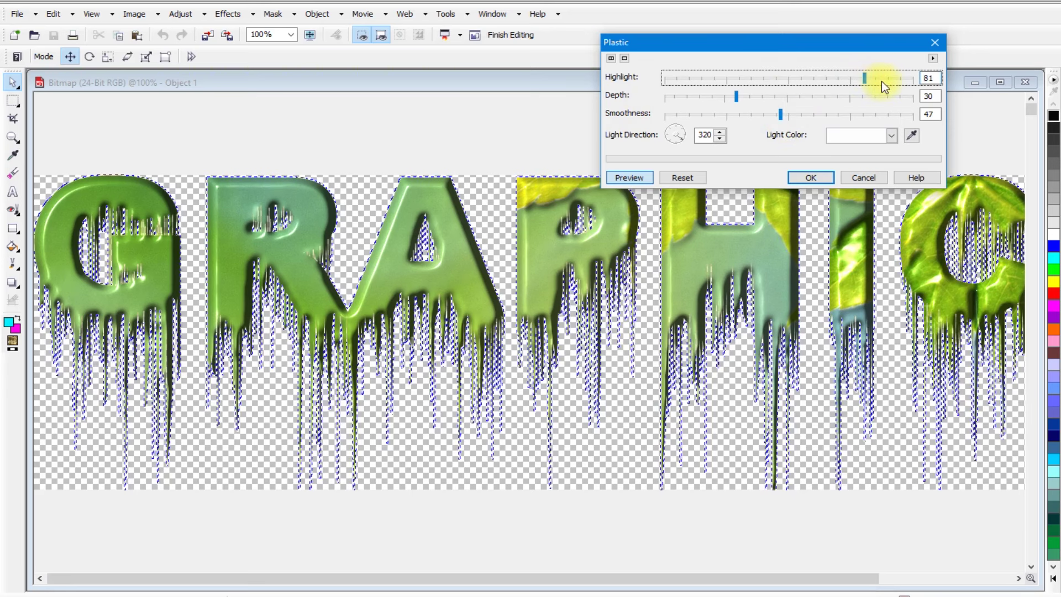
{"action": "left_click", "coordinate": [792, 98]}
{"action": "left_click", "coordinate": [846, 97]}
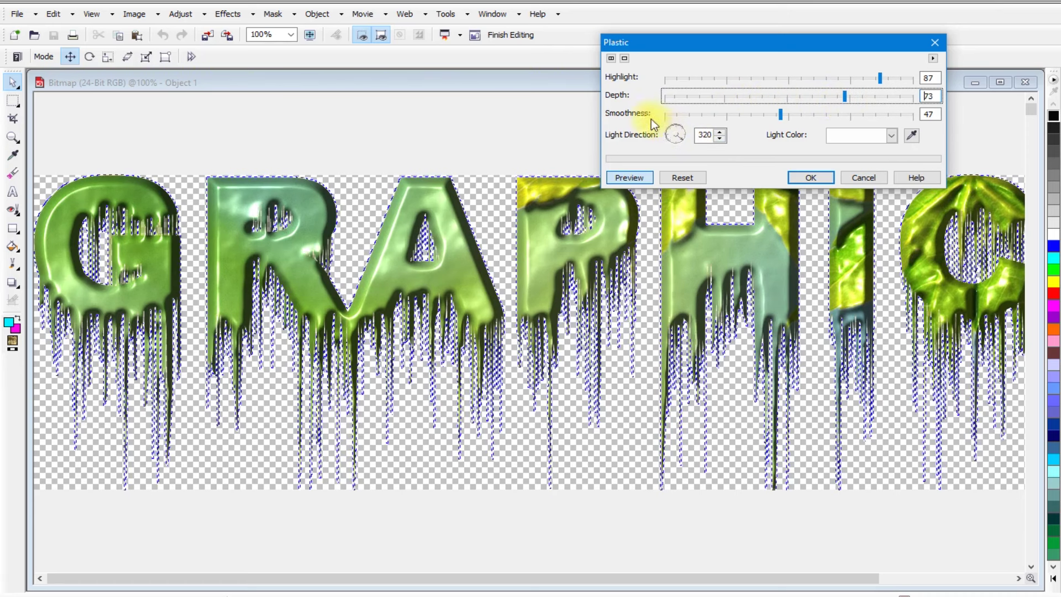
{"action": "left_click", "coordinate": [807, 113]}
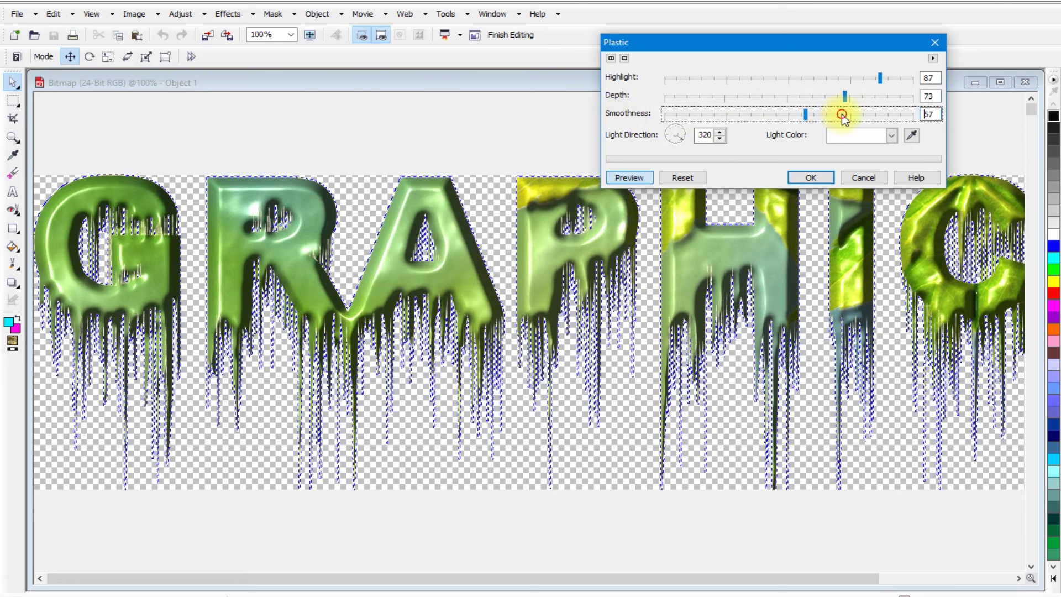
{"action": "left_click", "coordinate": [841, 114]}
{"action": "left_click", "coordinate": [793, 114]}
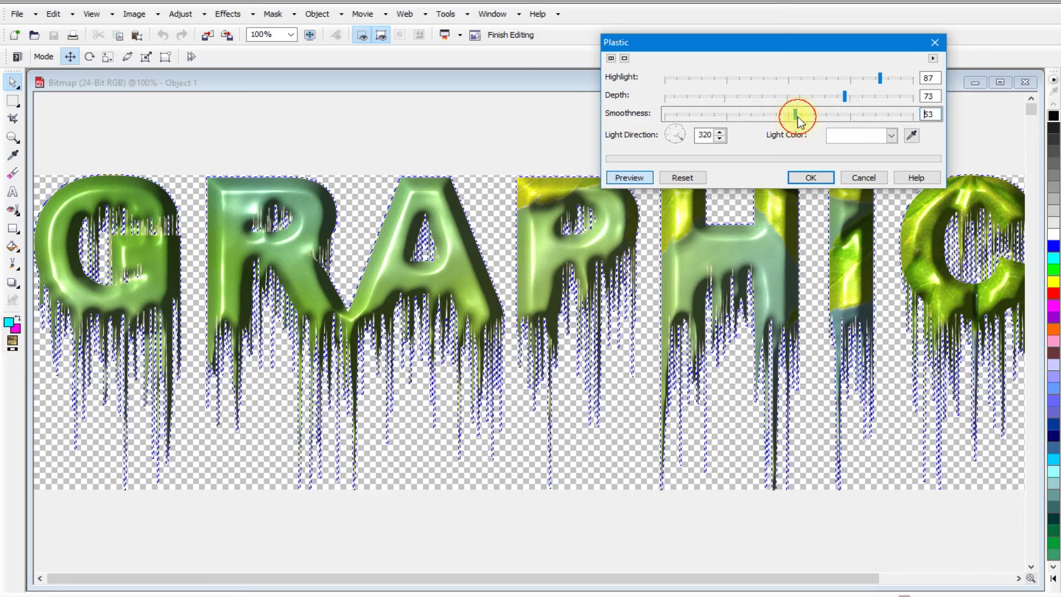
{"action": "left_click", "coordinate": [760, 117]}
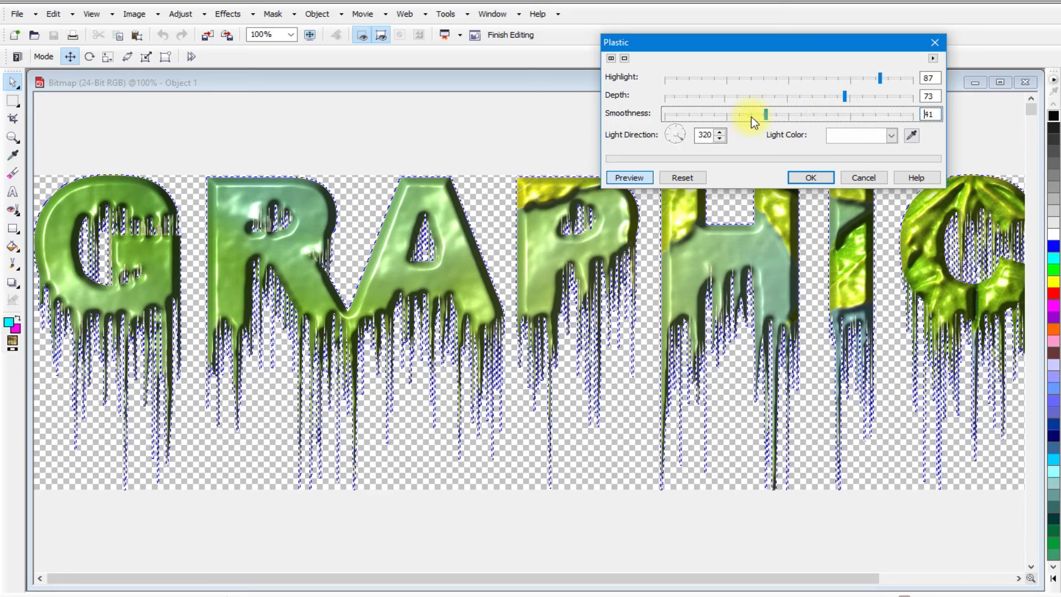
{"action": "left_click", "coordinate": [751, 117]}
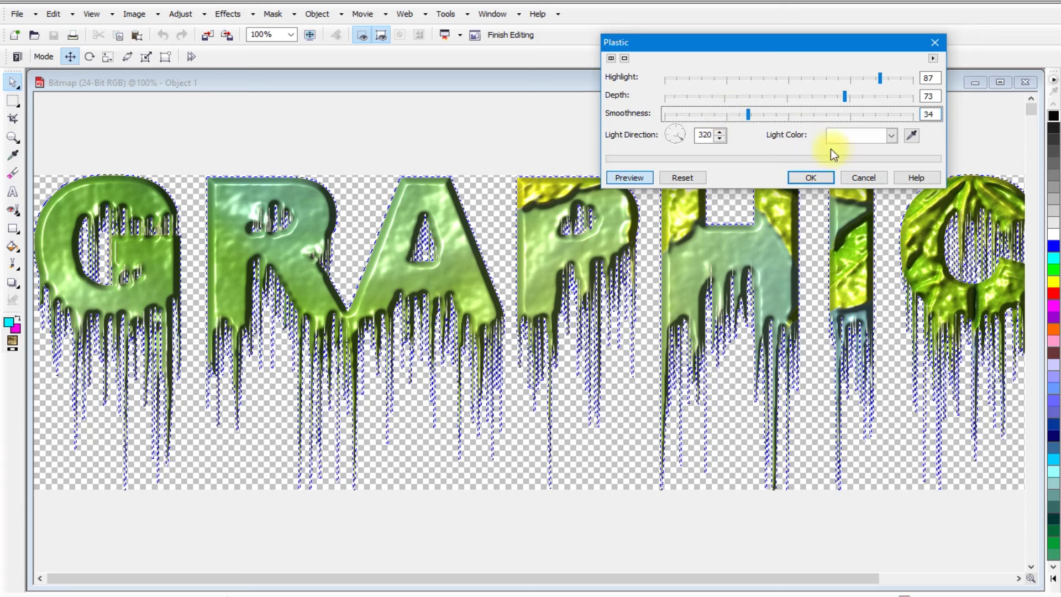
{"action": "left_click", "coordinate": [811, 178]}
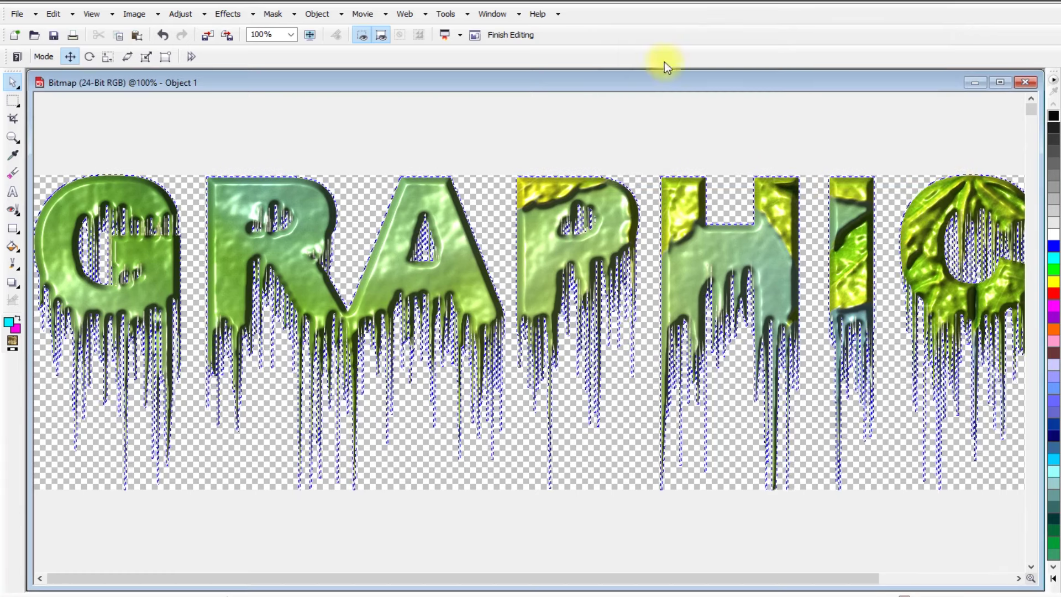
- Finish editing and save the glossy green bitmap back into the CorelDRAW drawing
{"action": "left_click", "coordinate": [1047, 2]}
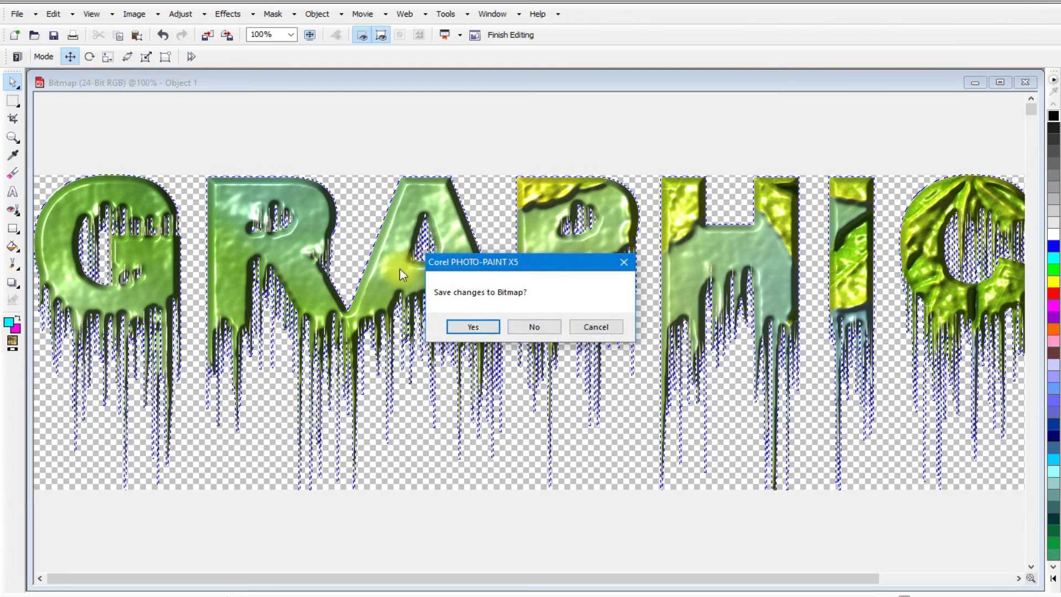
{"action": "left_click", "coordinate": [485, 328]}
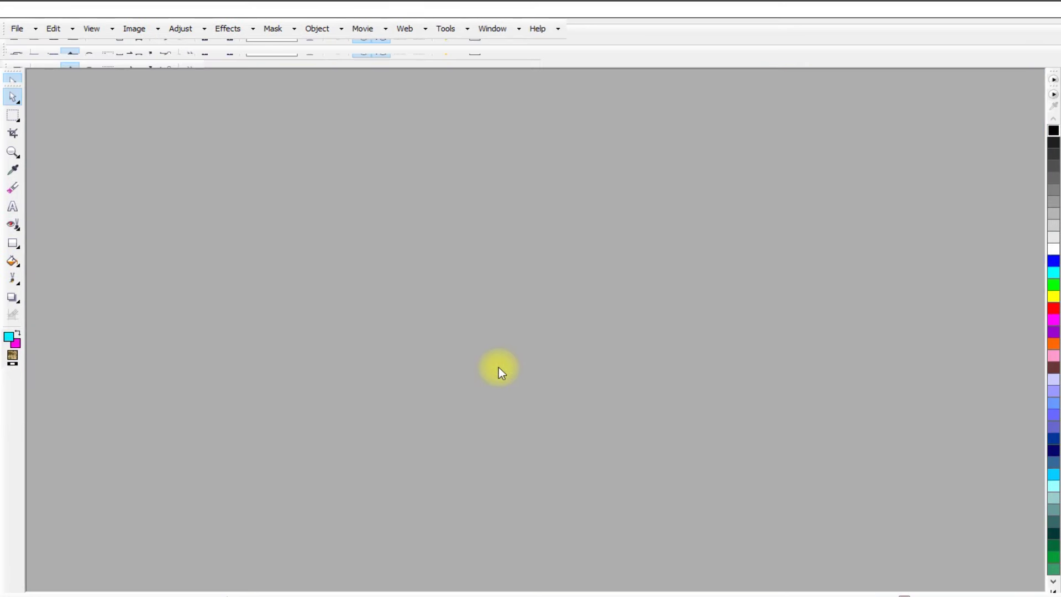
{"action": "scroll", "coordinate": [453, 346], "scroll_direction": "down", "scroll_amount": 1}
{"action": "scroll", "coordinate": [515, 313], "scroll_direction": "up", "scroll_amount": 2}
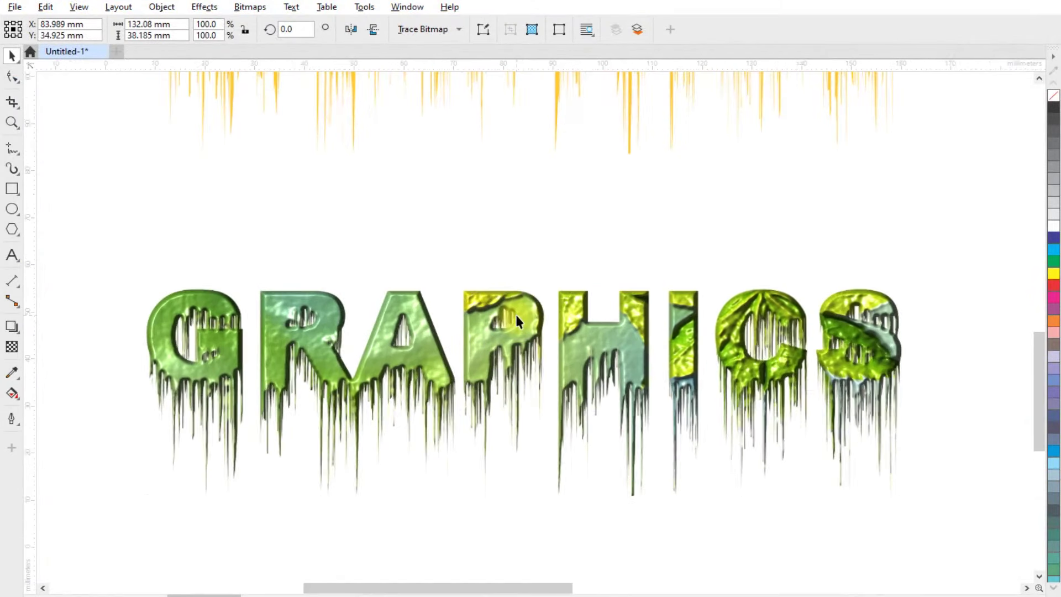
{"action": "scroll", "coordinate": [511, 359], "scroll_direction": "down", "scroll_amount": 1}
{"action": "scroll", "coordinate": [498, 276], "scroll_direction": "down", "scroll_amount": 2}
{"action": "scroll", "coordinate": [484, 199], "scroll_direction": "down", "scroll_amount": 1}
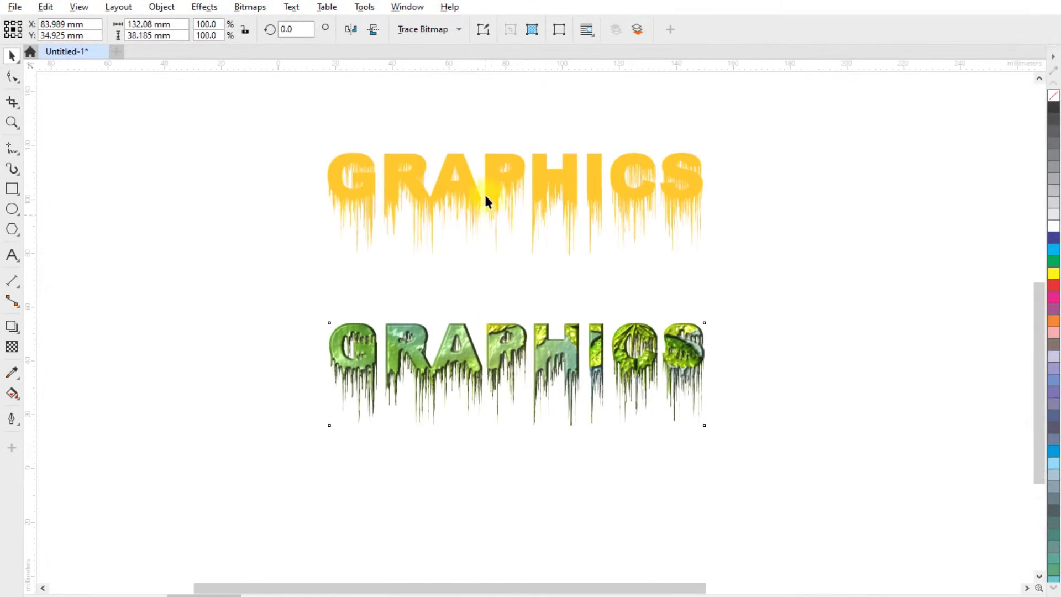
{"action": "scroll", "coordinate": [498, 177], "scroll_direction": "up", "scroll_amount": 2}
- Open the yellow GRAPHICS bitmap in PHOTO-PAINT, maximized, with the image window enlarged to show every letter
{"action": "left_click", "coordinate": [522, 203]}
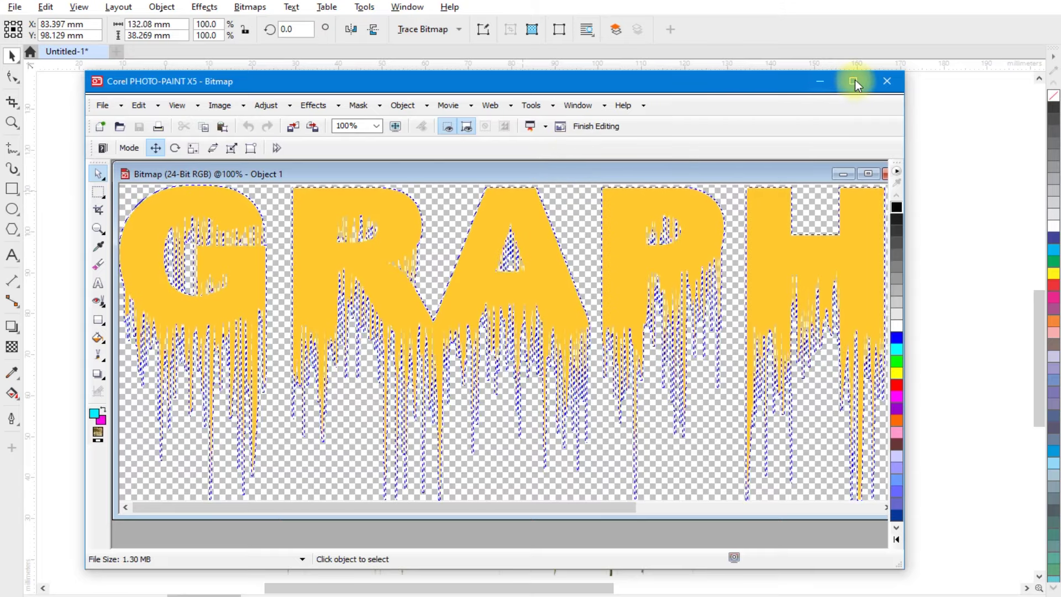
{"action": "left_click", "coordinate": [854, 82]}
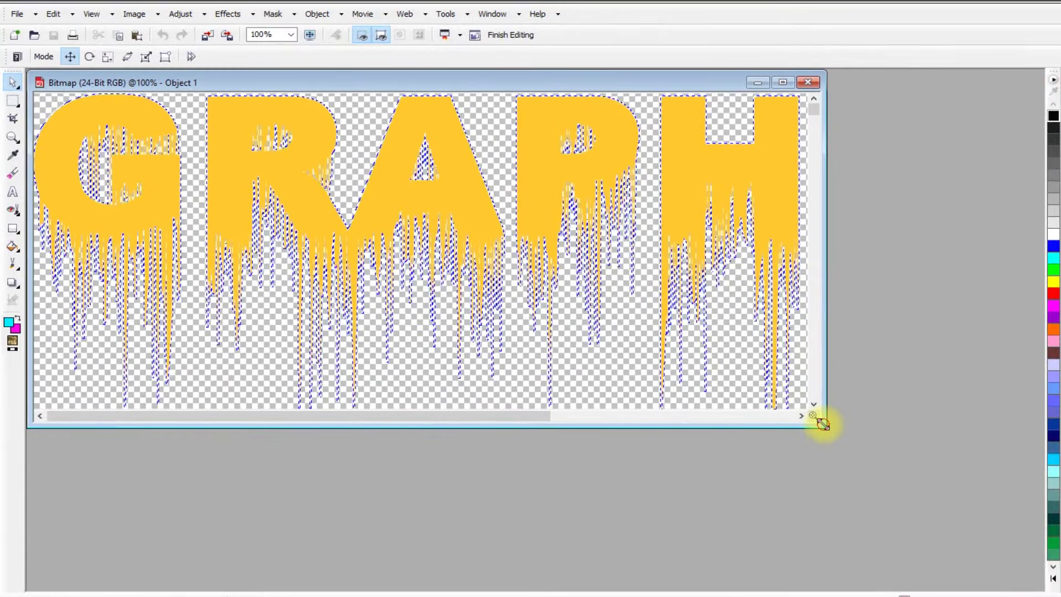
{"action": "left_click_drag", "start_coordinate": [823, 423], "coordinate": [1042, 581]}
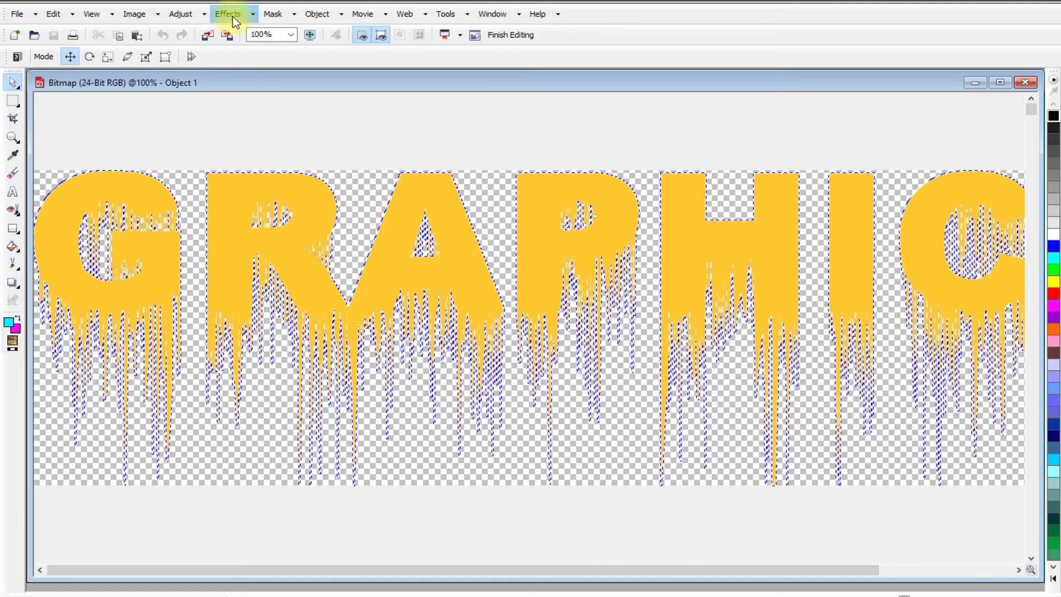
{"action": "left_click", "coordinate": [232, 20]}
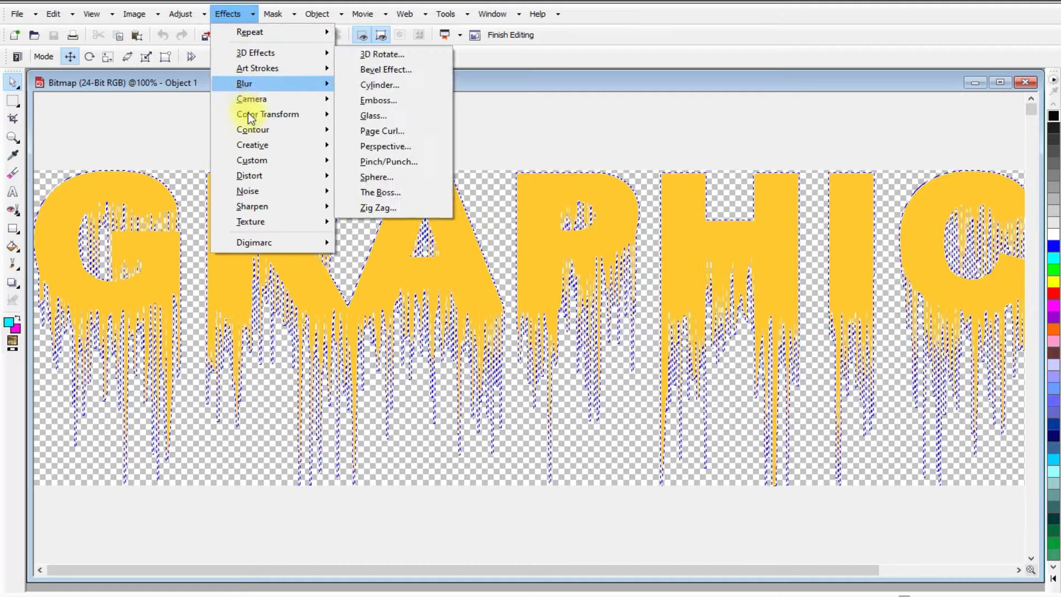
{"action": "mouse_move", "coordinate": [253, 161]}
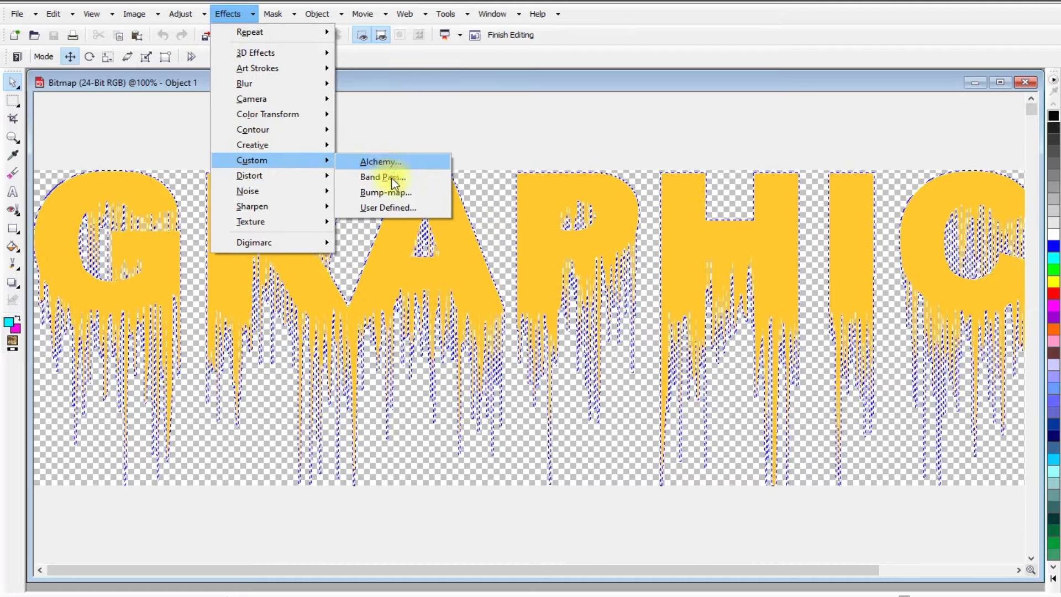
- Apply a Bump-map effect with a different tiled texture from the preview list to the yellow letters
{"action": "left_click", "coordinate": [412, 193]}
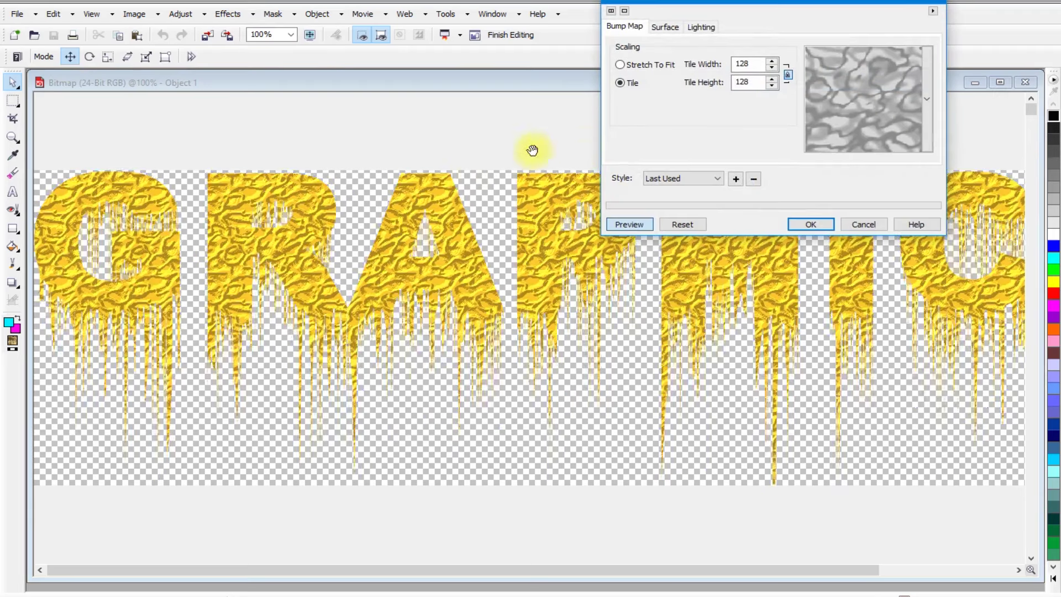
{"action": "left_click_drag", "start_coordinate": [774, 2], "coordinate": [687, 2]}
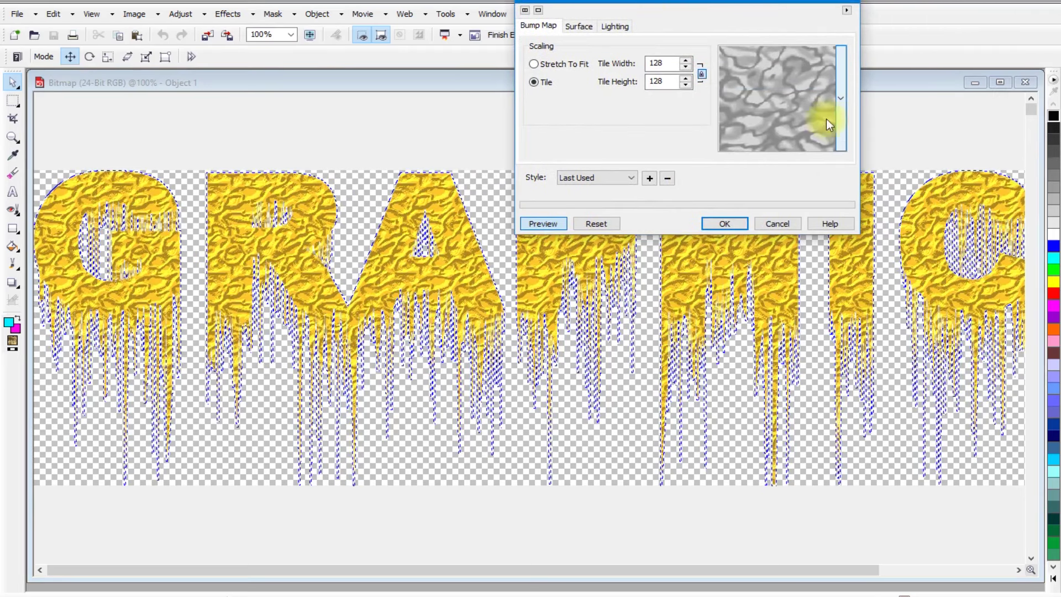
{"action": "left_click", "coordinate": [841, 100]}
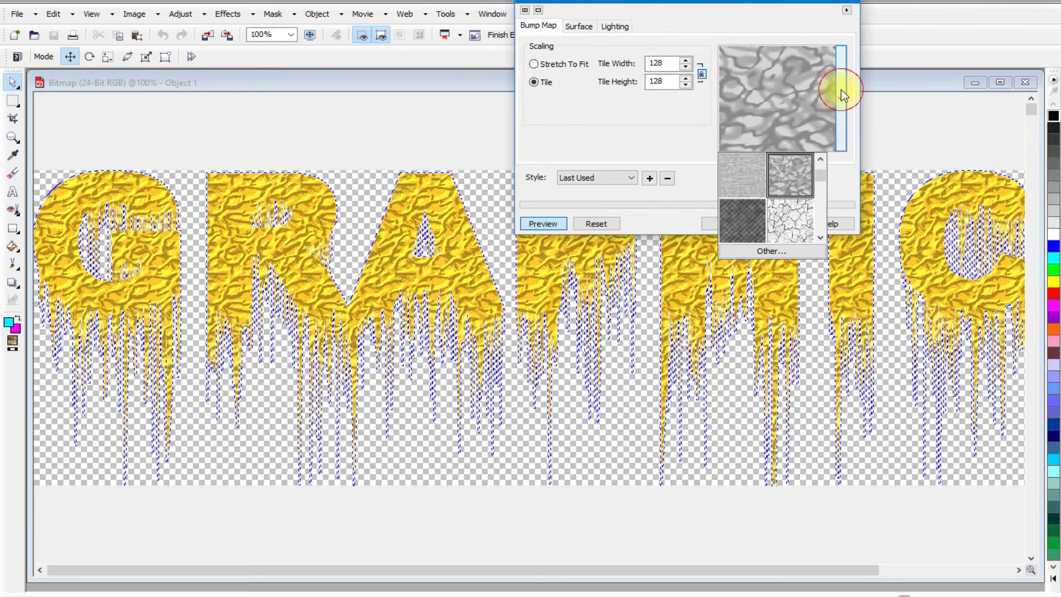
{"action": "left_click", "coordinate": [822, 177]}
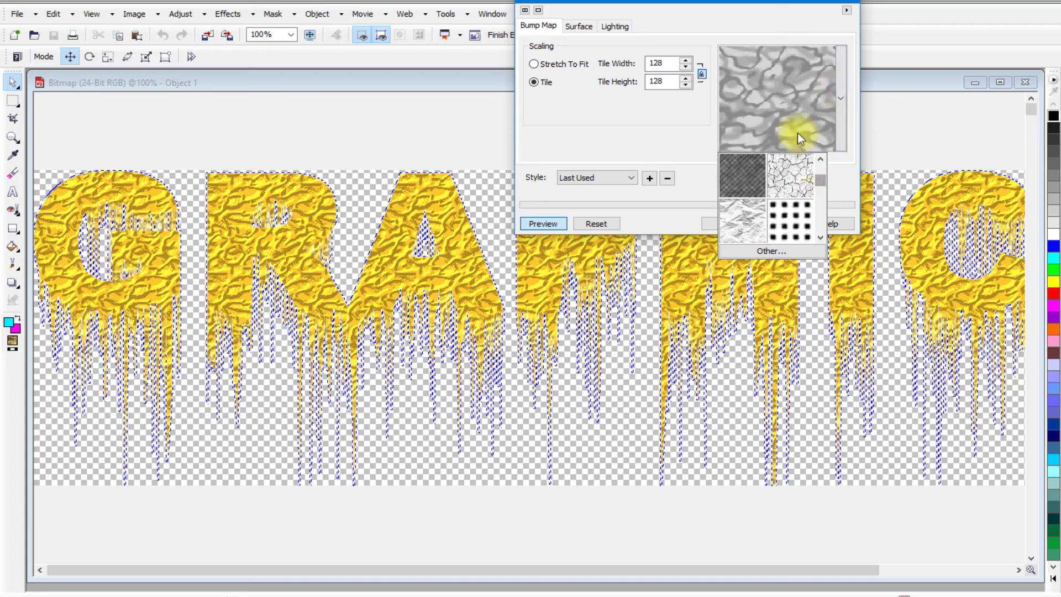
{"action": "left_click", "coordinate": [787, 81]}
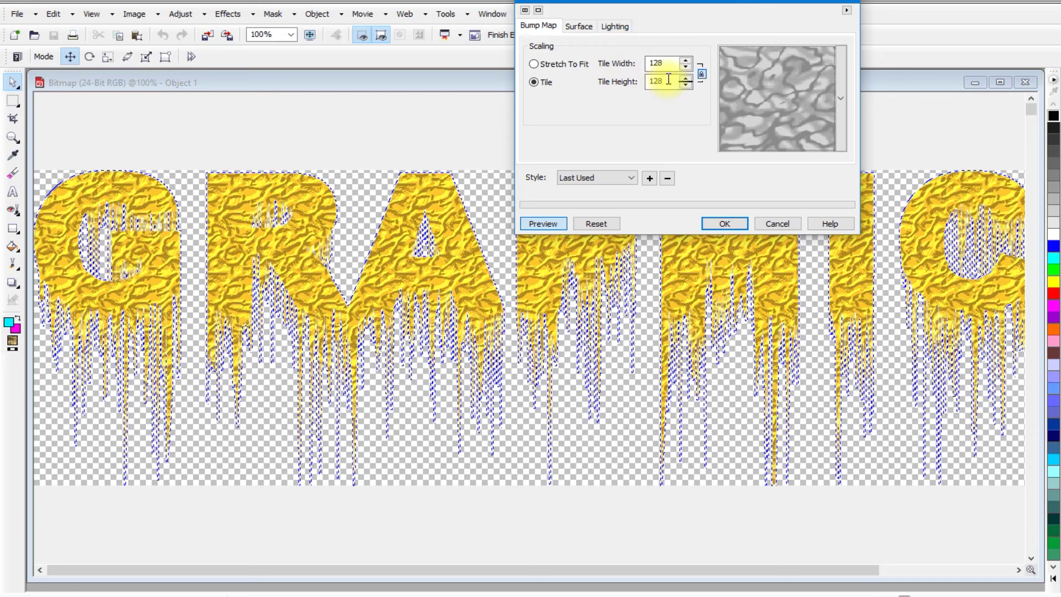
{"action": "left_click", "coordinate": [713, 225]}
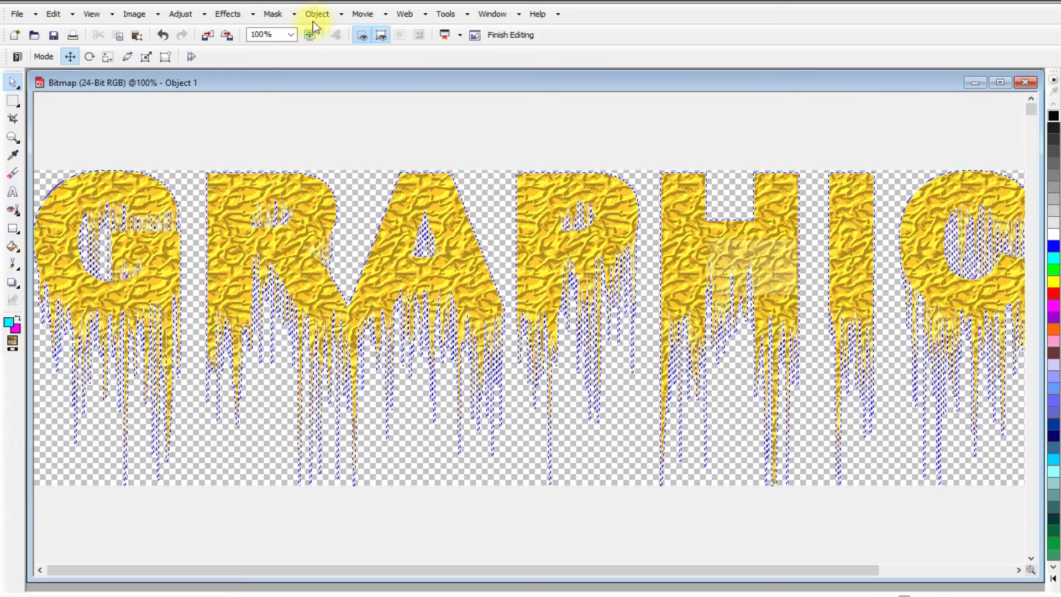
- Apply a Plastic finish with Highlight 86, Depth 50 and Smoothness 43 to the bump-mapped letters
{"action": "left_click", "coordinate": [229, 14]}
{"action": "mouse_move", "coordinate": [250, 223]}
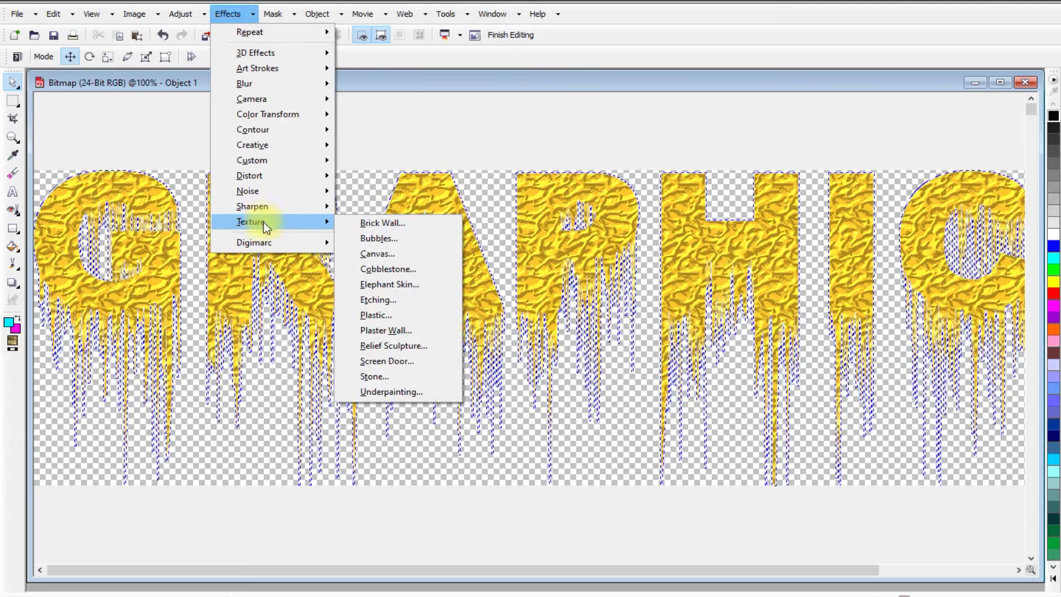
{"action": "left_click", "coordinate": [396, 312]}
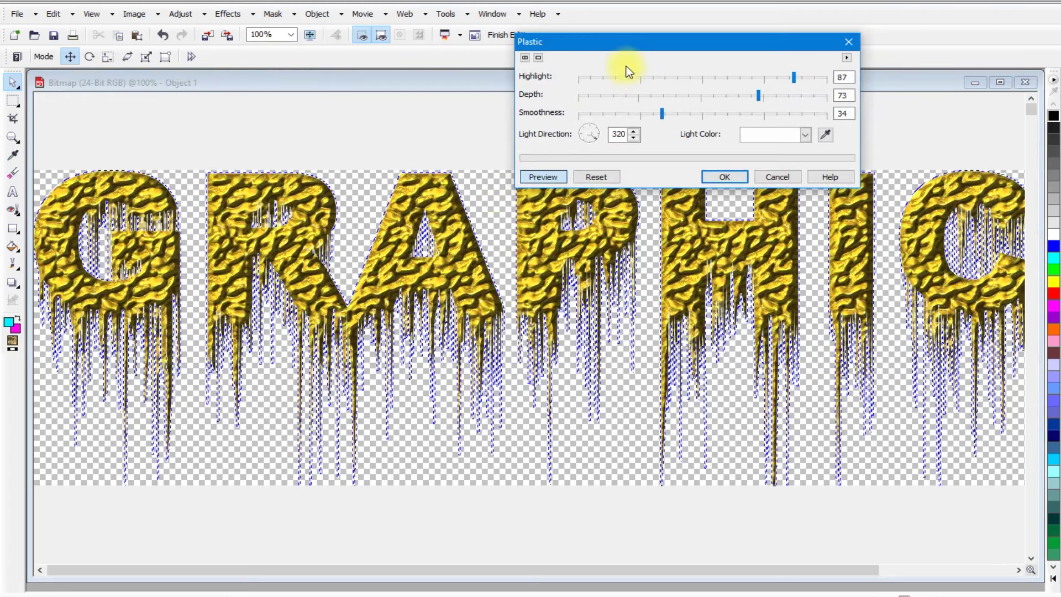
{"action": "left_click_drag", "start_coordinate": [630, 44], "coordinate": [609, 24]}
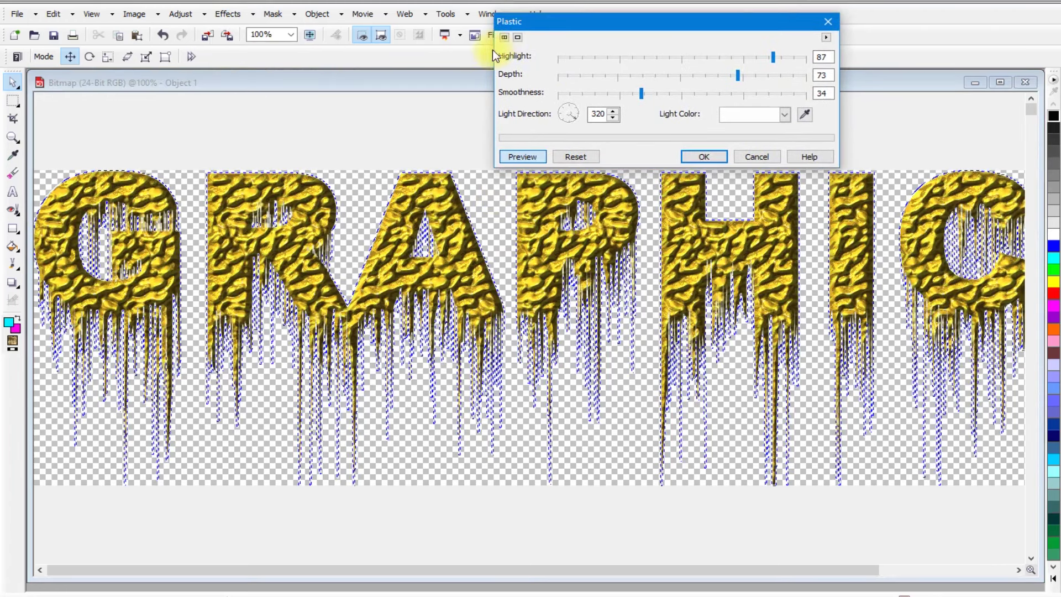
{"action": "left_click", "coordinate": [732, 58]}
{"action": "left_click", "coordinate": [772, 58]}
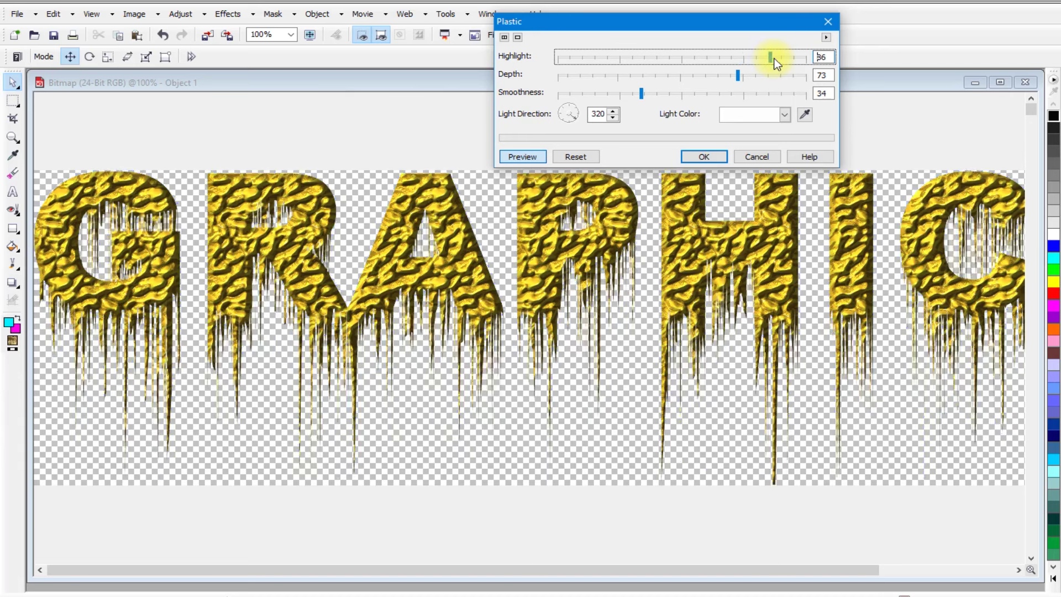
{"action": "left_click", "coordinate": [709, 76]}
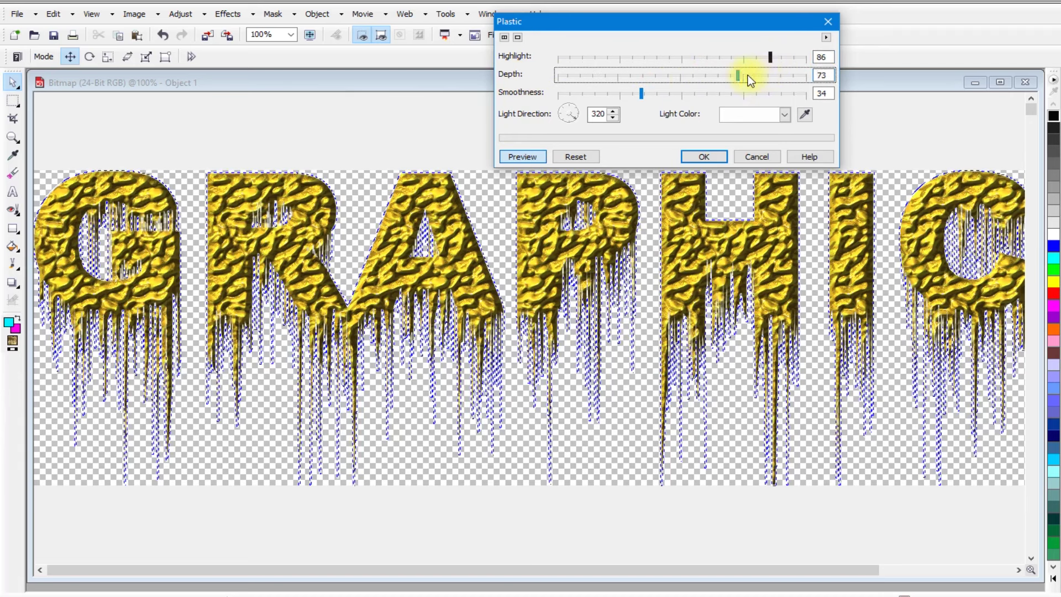
{"action": "left_click_drag", "start_coordinate": [741, 76], "coordinate": [681, 76]}
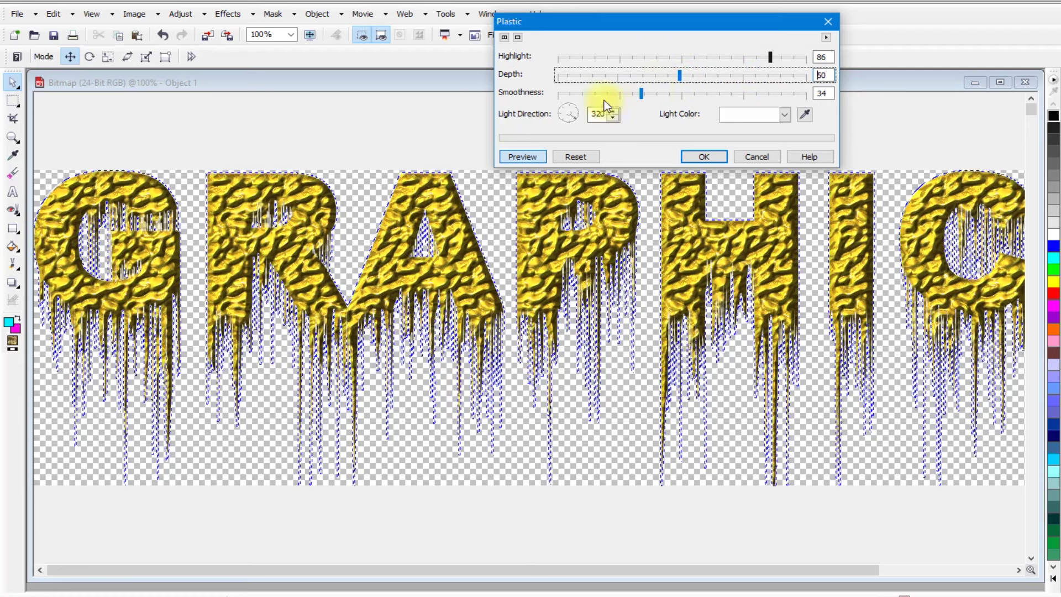
{"action": "left_click", "coordinate": [680, 94]}
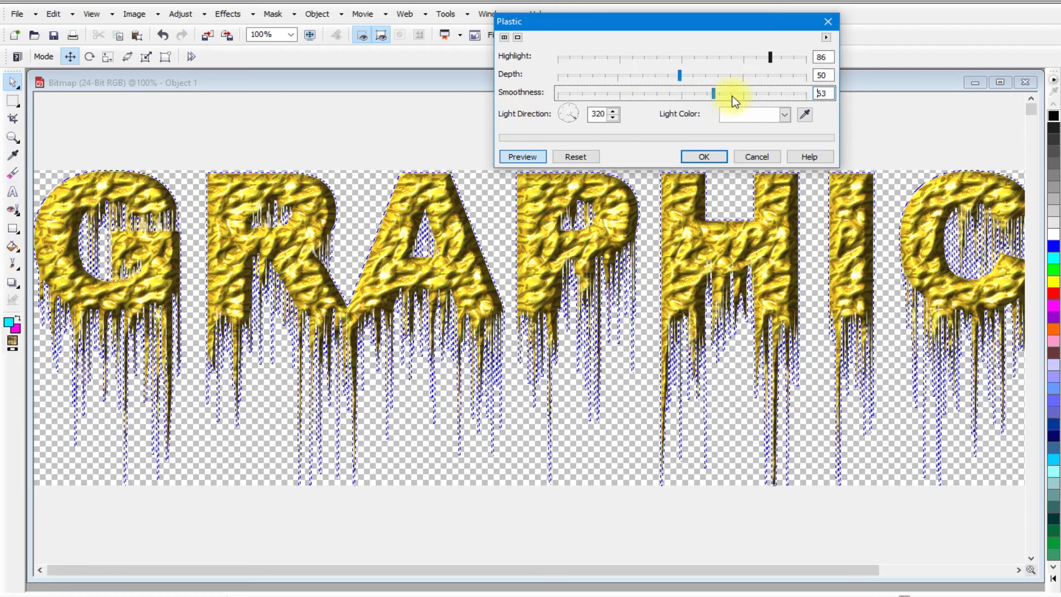
{"action": "left_click", "coordinate": [692, 97]}
{"action": "left_click", "coordinate": [676, 97]}
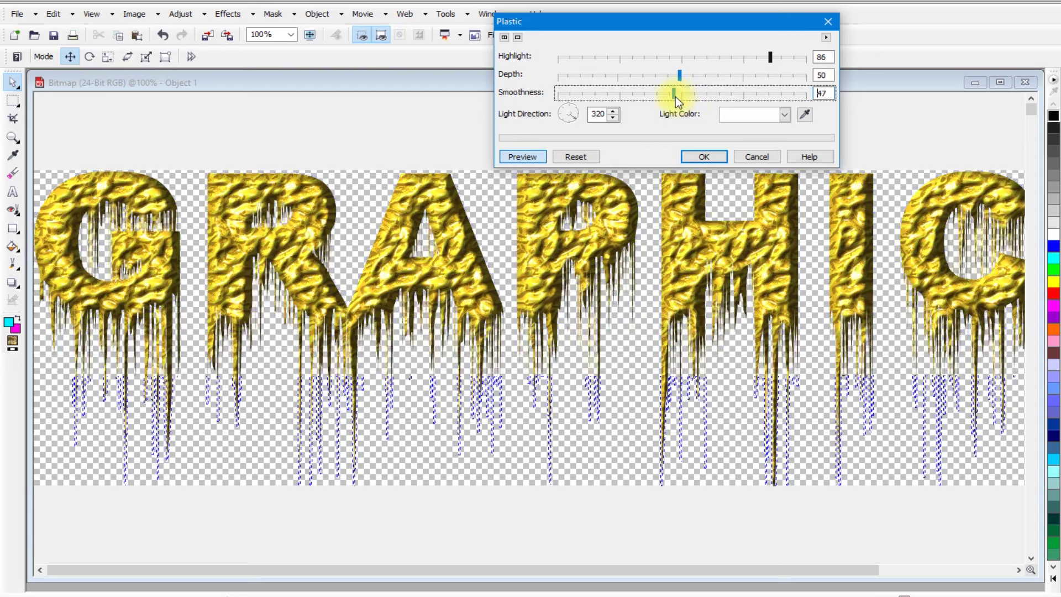
{"action": "left_click_drag", "start_coordinate": [675, 97], "coordinate": [664, 98]}
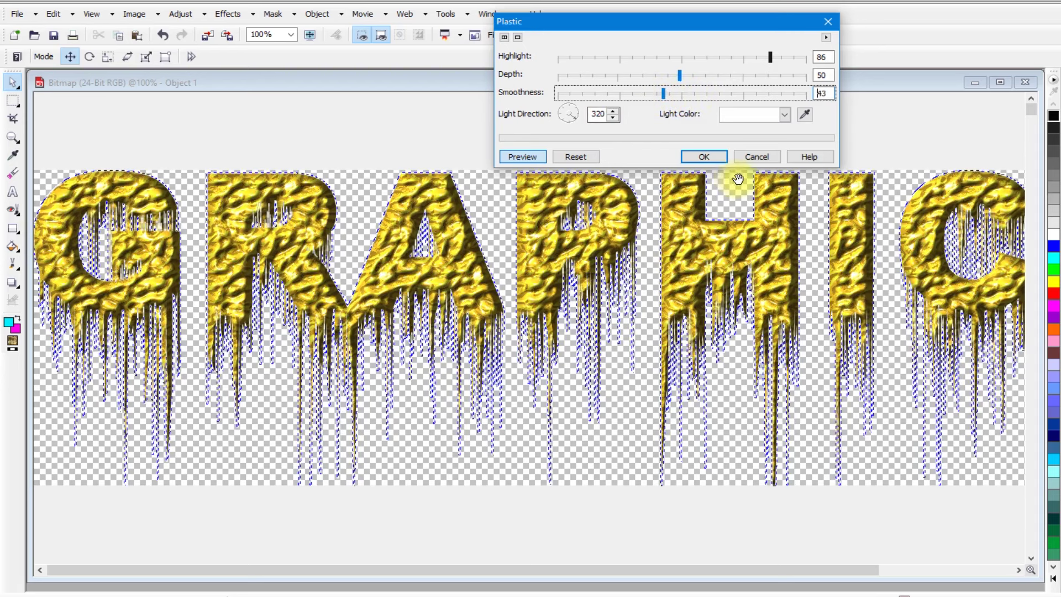
{"action": "left_click", "coordinate": [704, 156]}
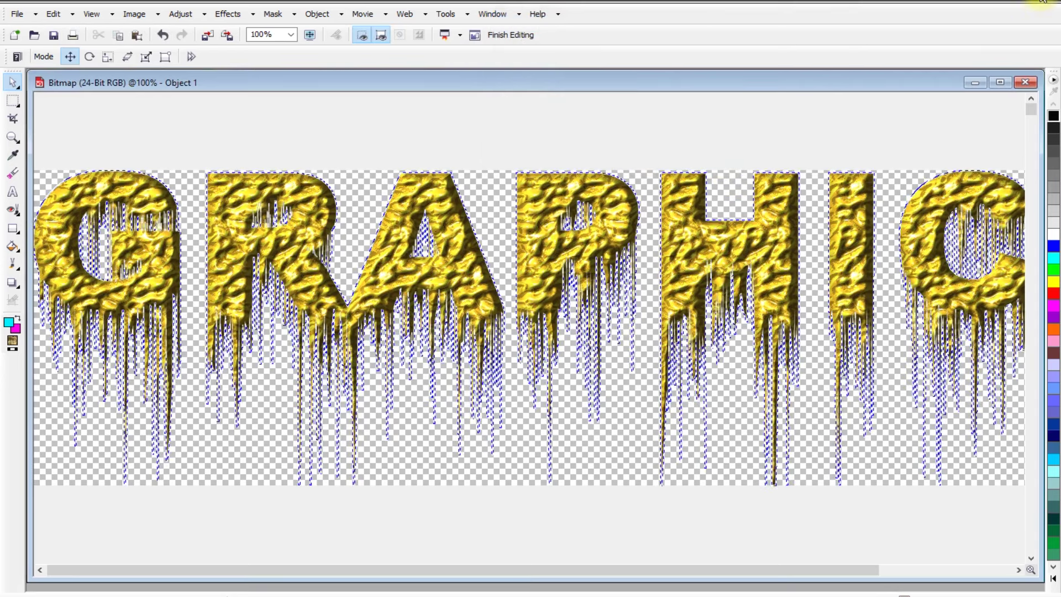
- Save the gold bitmap back to CorelDRAW and move the green GRAPHICS up directly beneath it
{"action": "left_click", "coordinate": [1040, 2]}
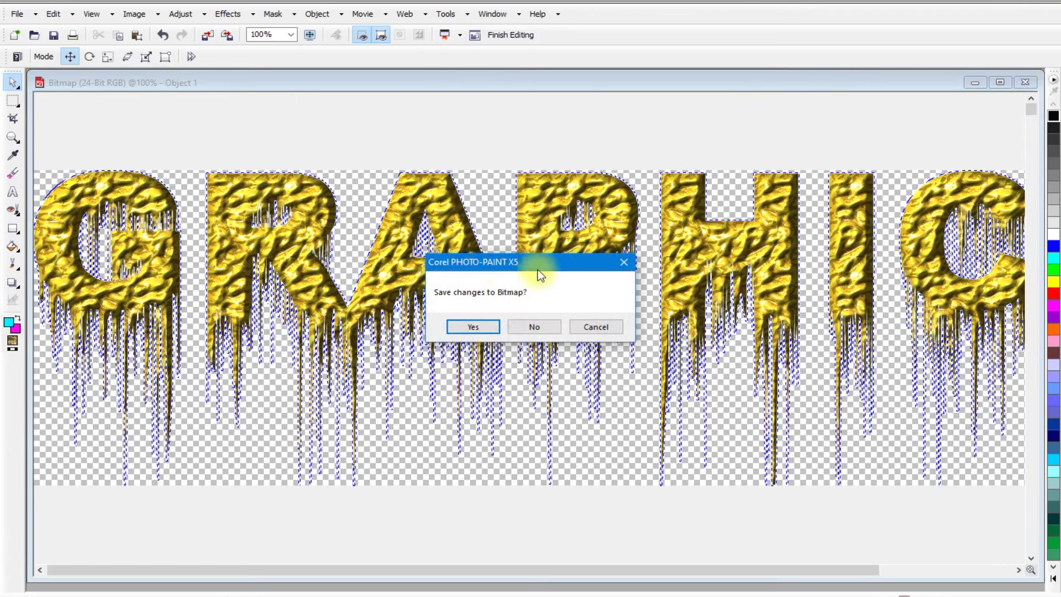
{"action": "left_click", "coordinate": [474, 327]}
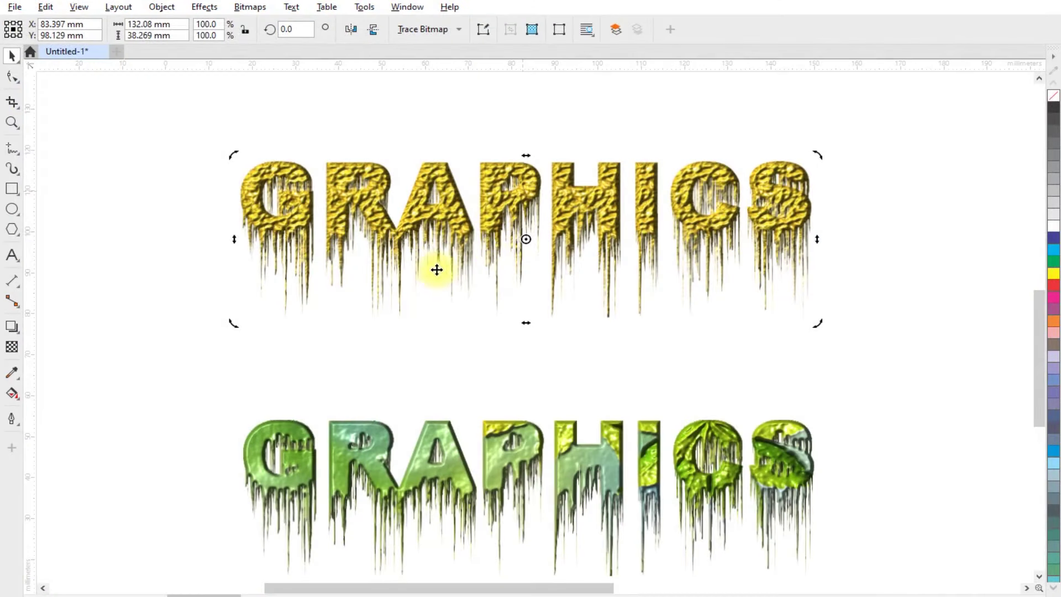
{"action": "scroll", "coordinate": [426, 245], "scroll_direction": "down", "scroll_amount": 1}
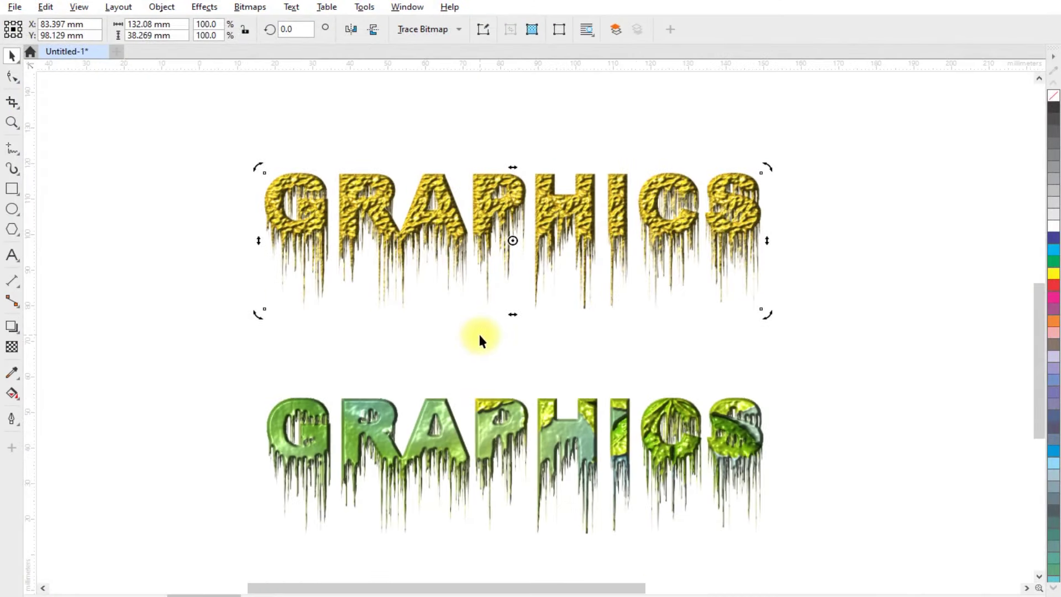
{"action": "left_click_drag", "start_coordinate": [479, 436], "coordinate": [479, 330]}
{"action": "scroll", "coordinate": [498, 254], "scroll_direction": "up", "scroll_amount": 2}
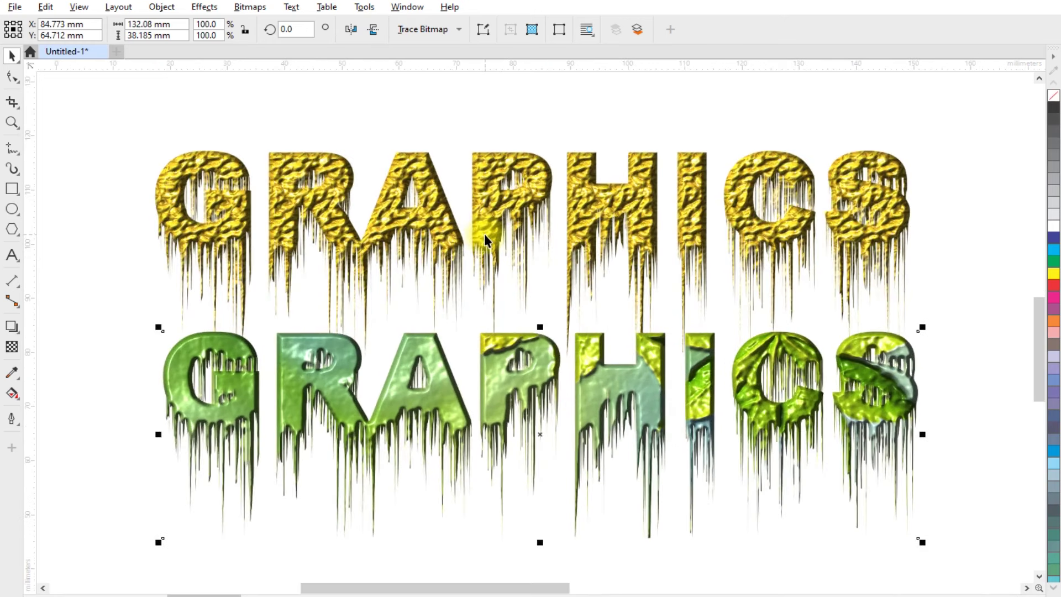
{"action": "left_click", "coordinate": [134, 221]}
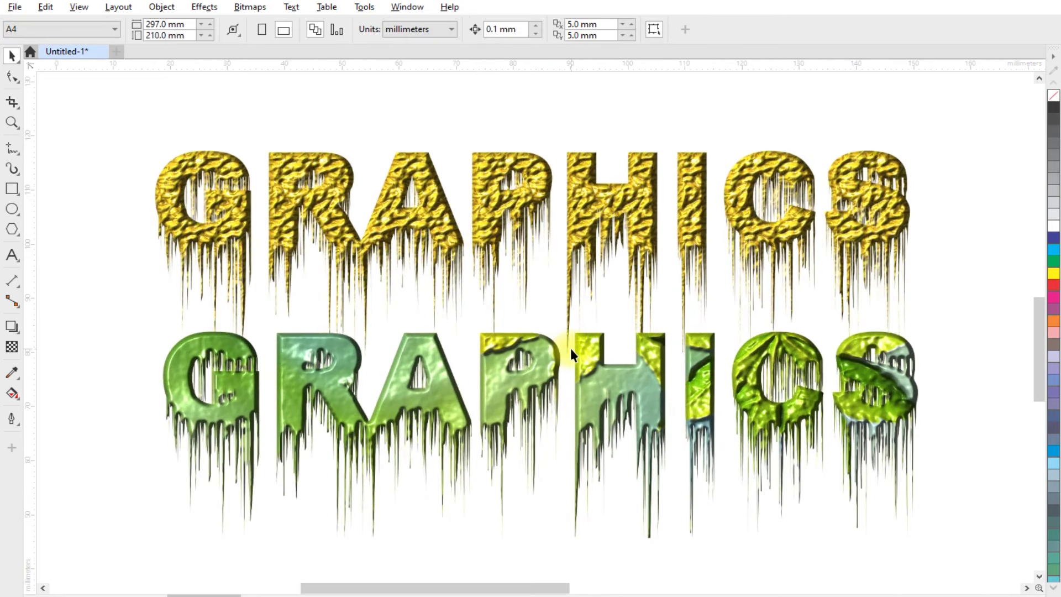